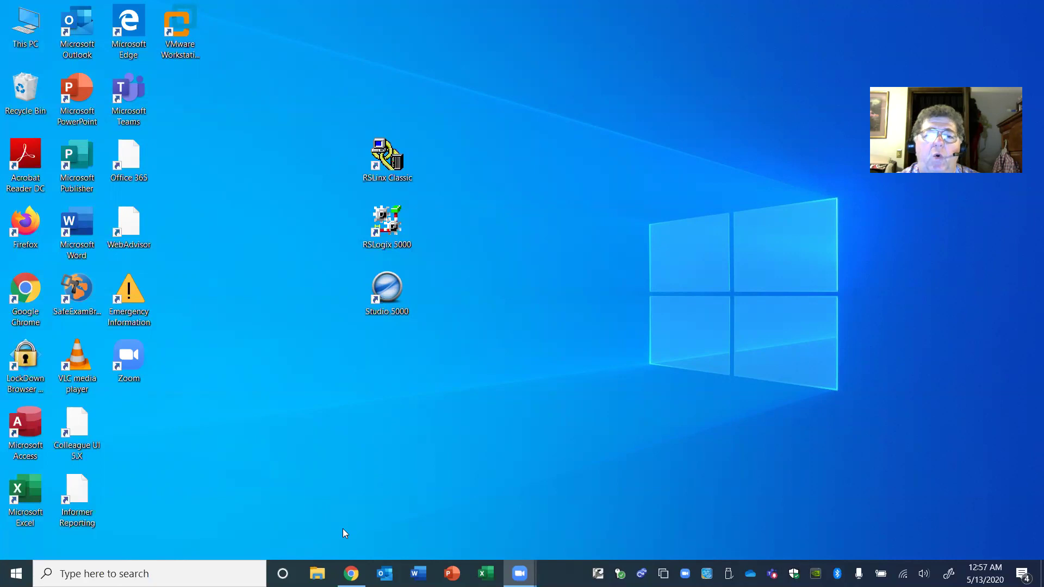
# Step: Bring Chrome back up and open a new tab beside the Post Attendee Zoom tab, ready to enter an address
pyautogui.moveTo(352, 574)
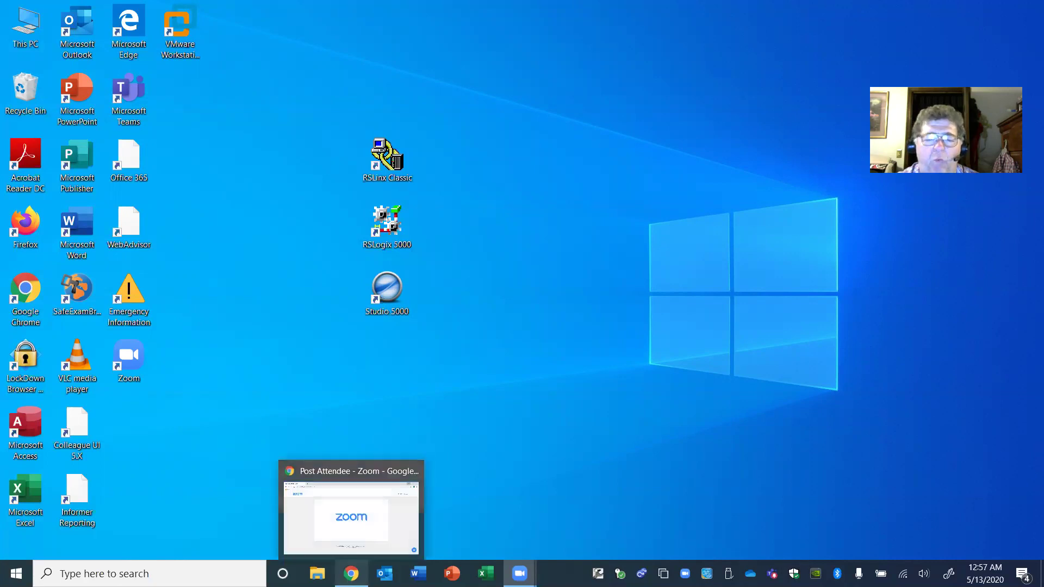
pyautogui.click(351, 511)
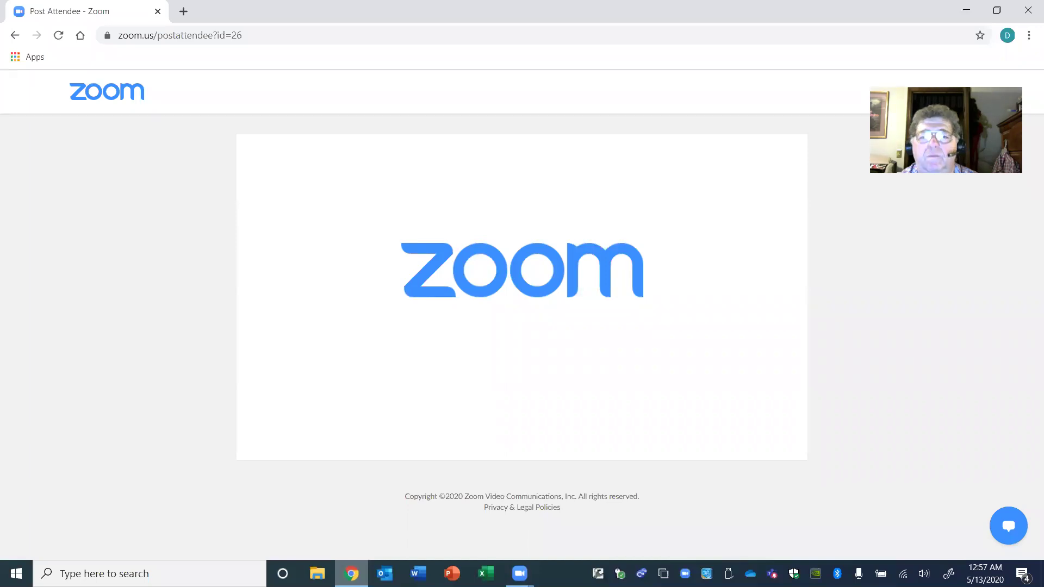
pyautogui.press('super+d')
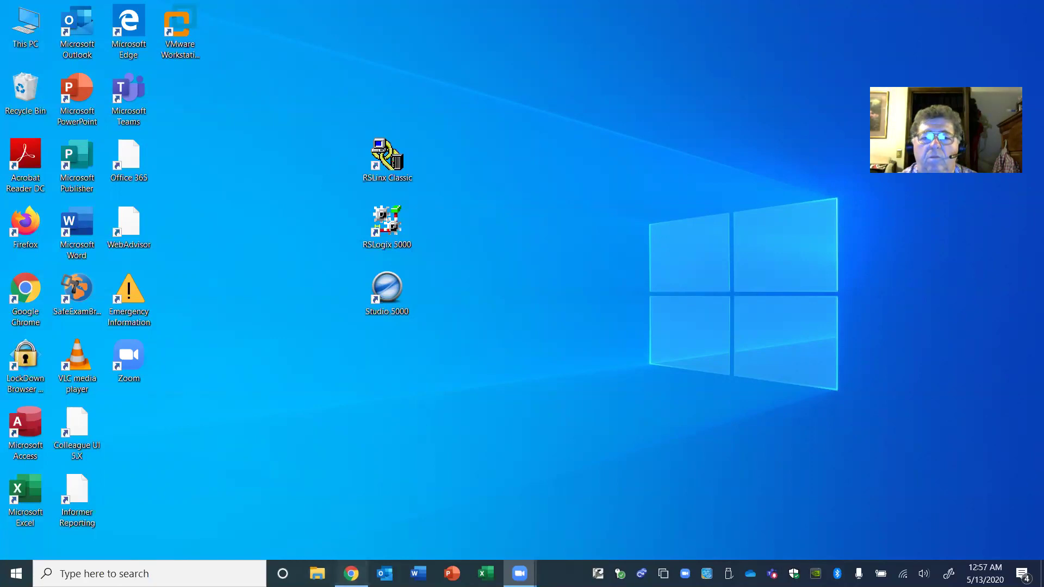
pyautogui.click(351, 574)
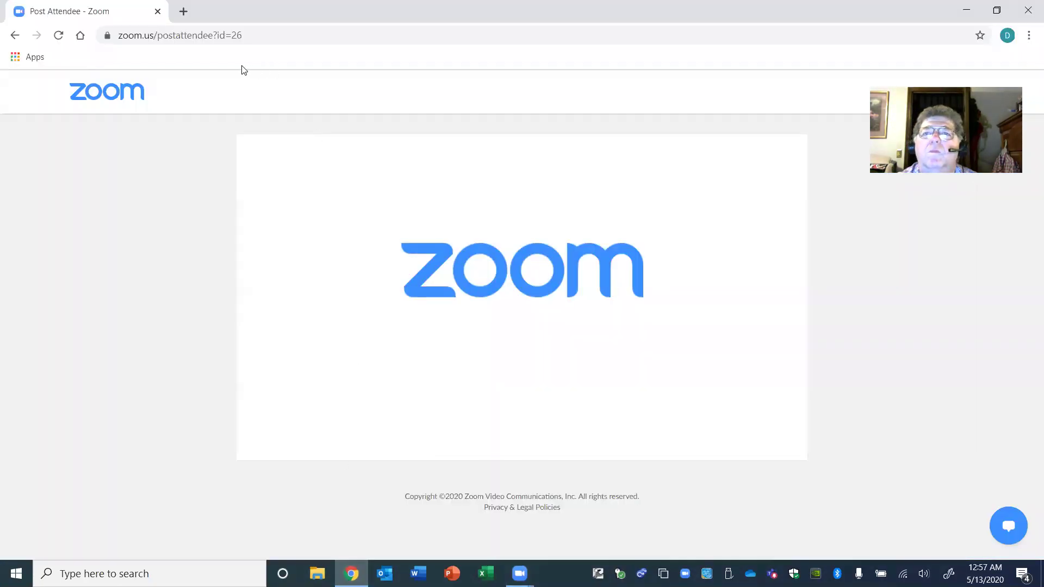
pyautogui.click(184, 11)
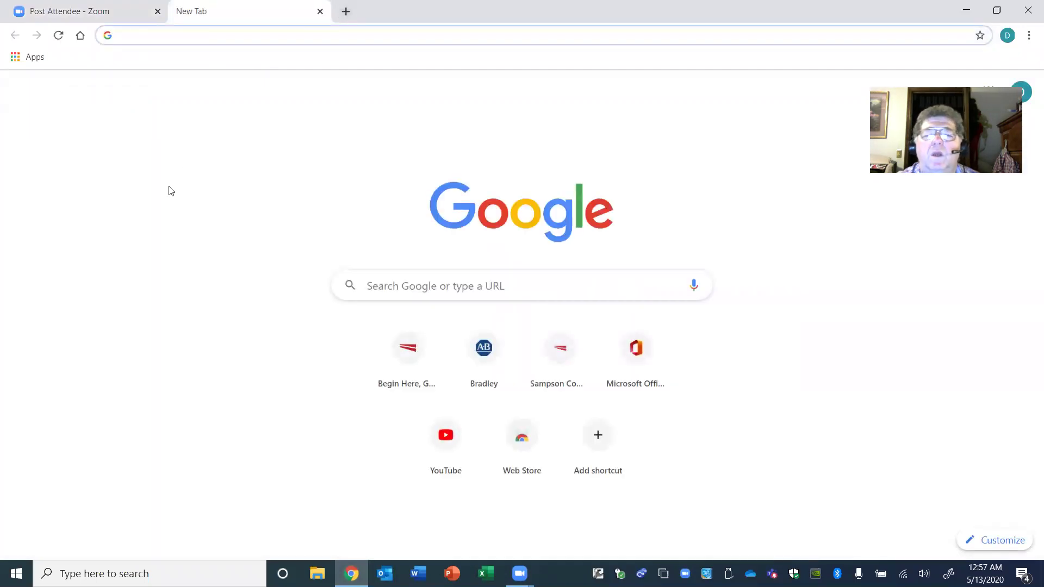
pyautogui.click(385, 286)
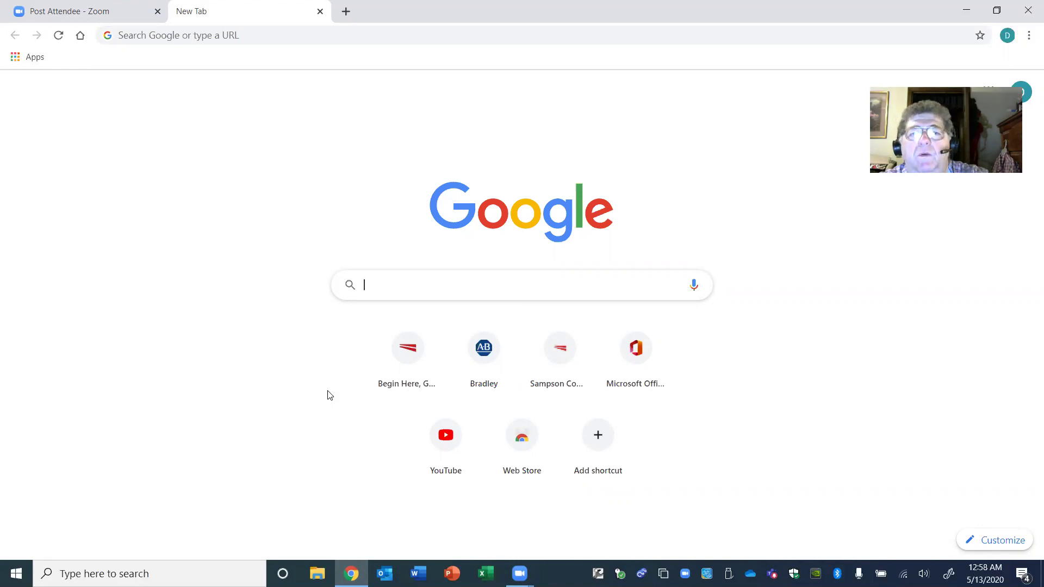
pyautogui.write('www.')
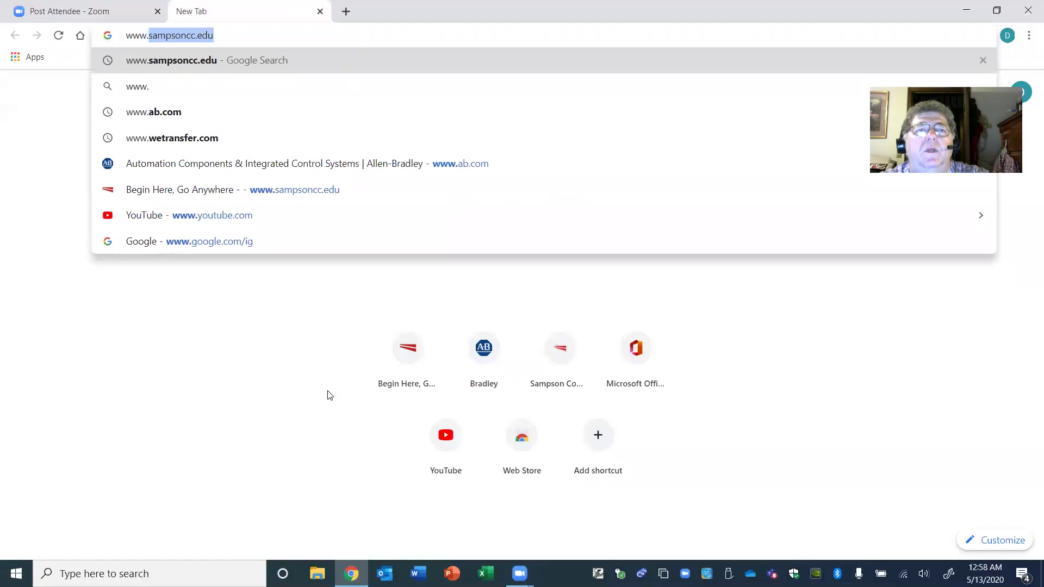
pyautogui.write('ab.com')
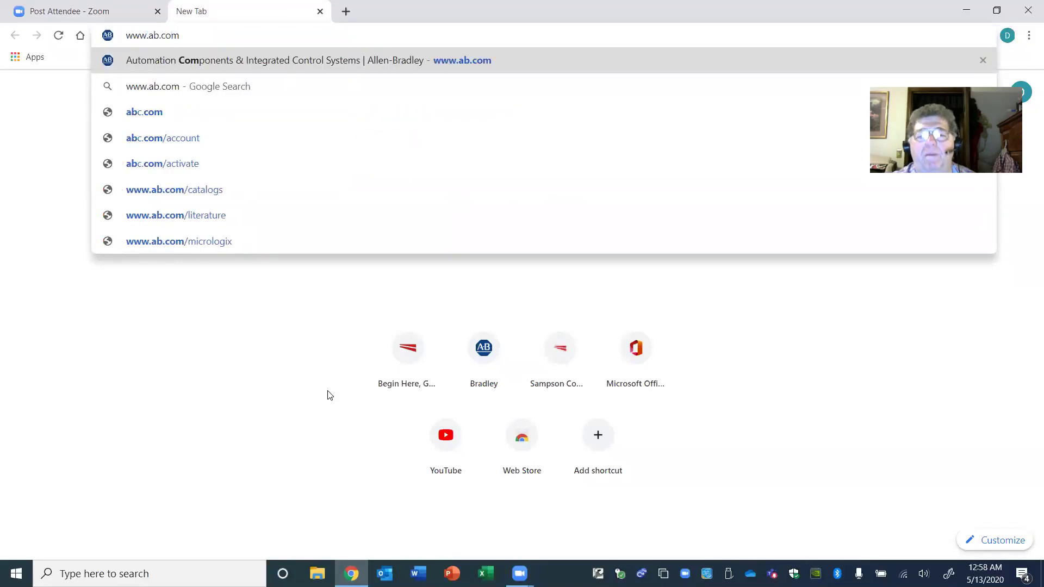
pyautogui.press('Return')
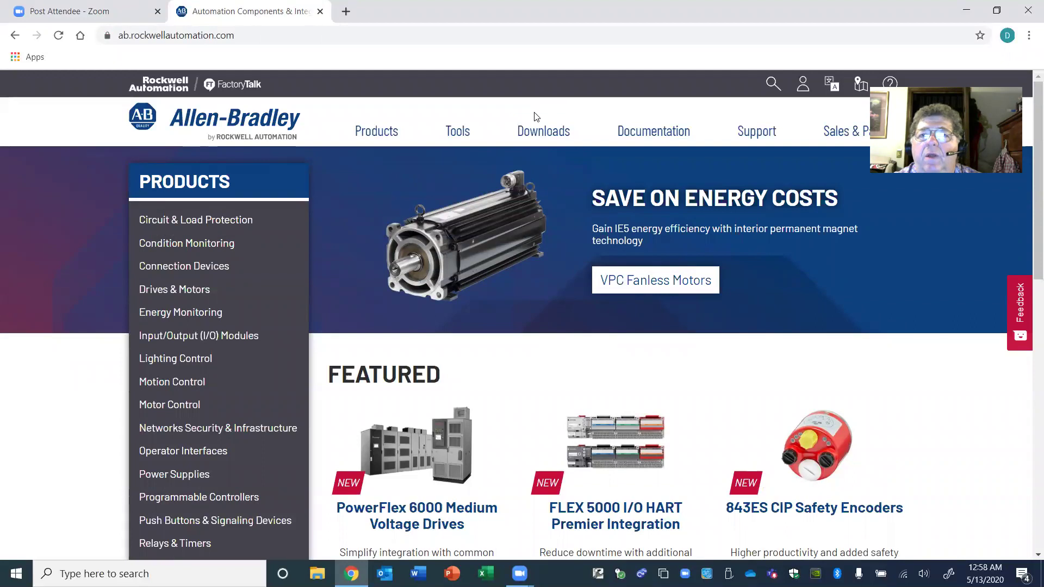
pyautogui.moveTo(541, 131)
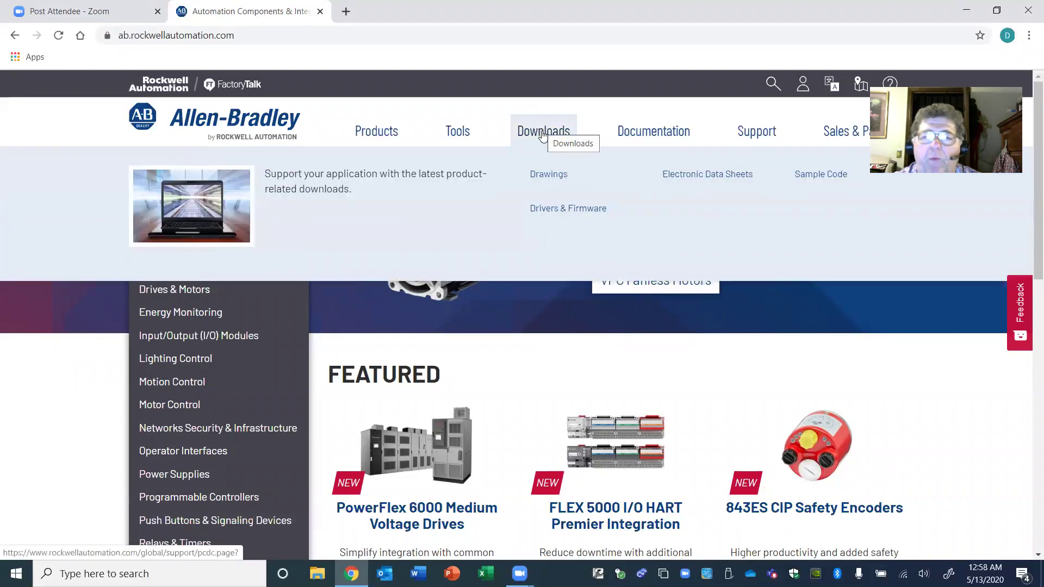
# Step: Open Downloads from the Allen-Bradley top navigation bar
pyautogui.click(542, 133)
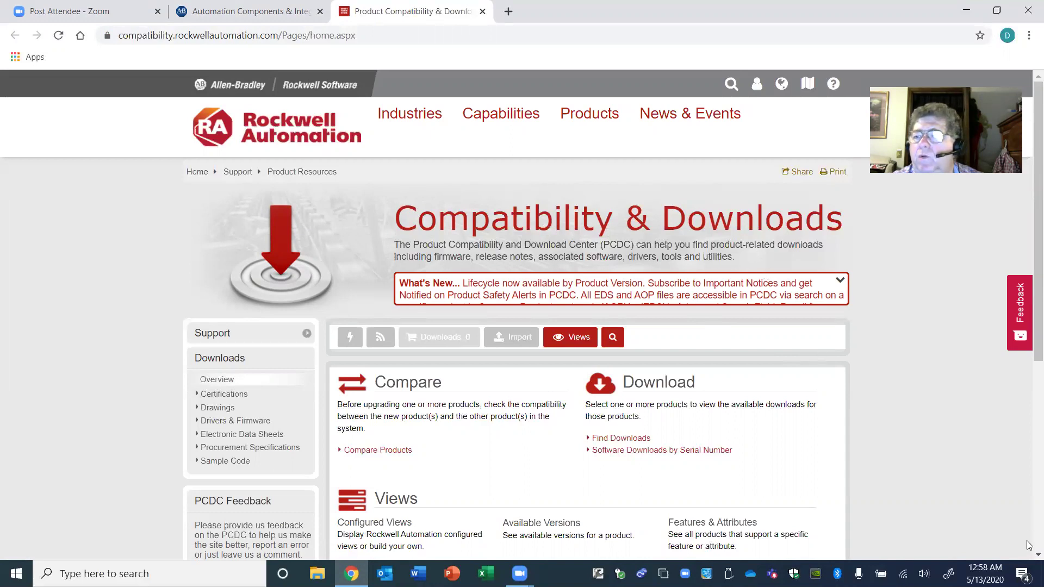
pyautogui.scroll(-2, 1028, 557)
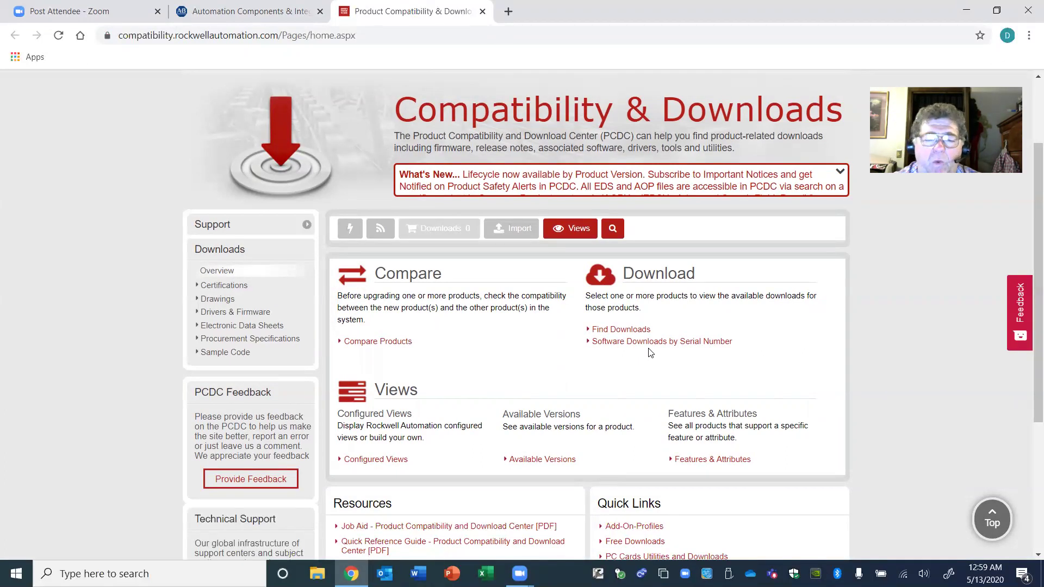
# Step: Choose Software Downloads by Serial Number and sign in with the account email and password
pyautogui.click(608, 342)
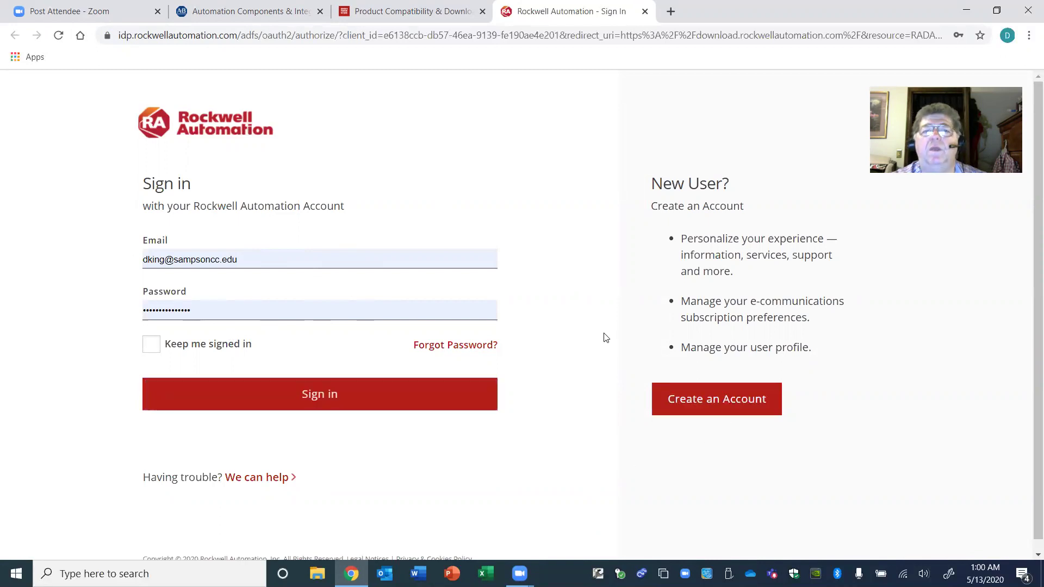
pyautogui.click(299, 401)
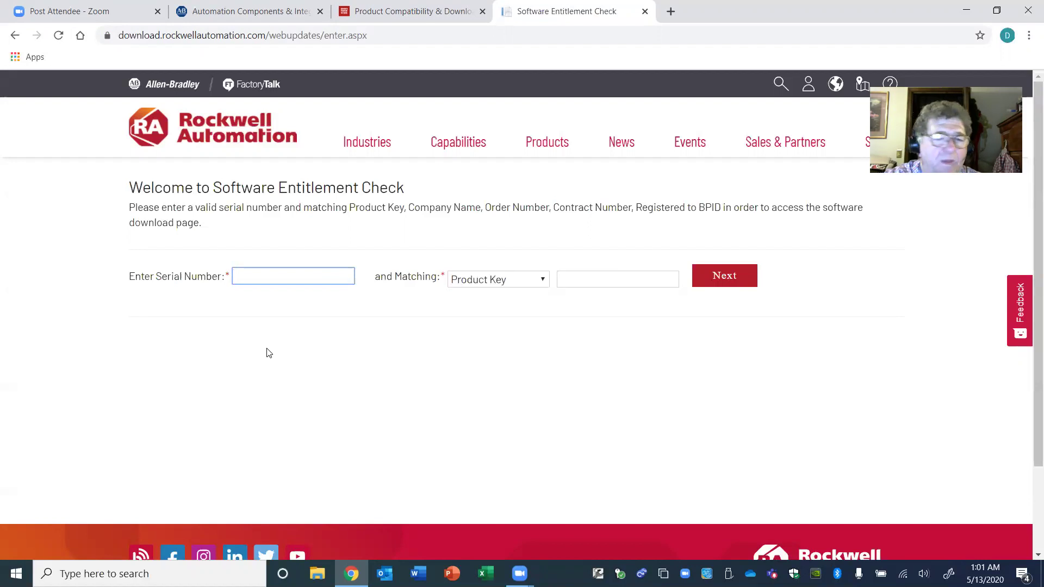
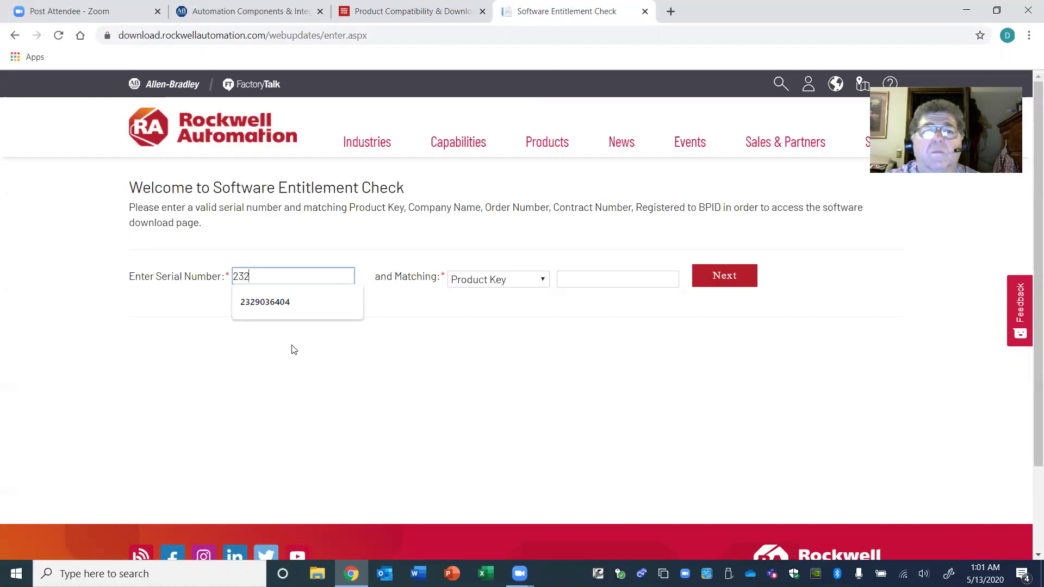
# Step: Fill in the saved serial number and matching product key, then submit the entitlement check
pyautogui.click(342, 309)
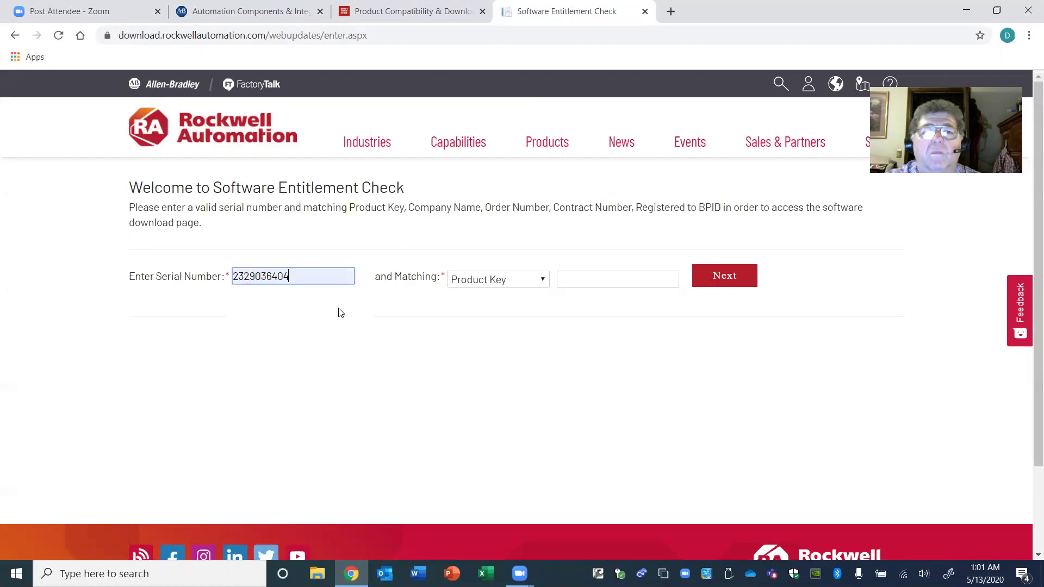
pyautogui.click(592, 283)
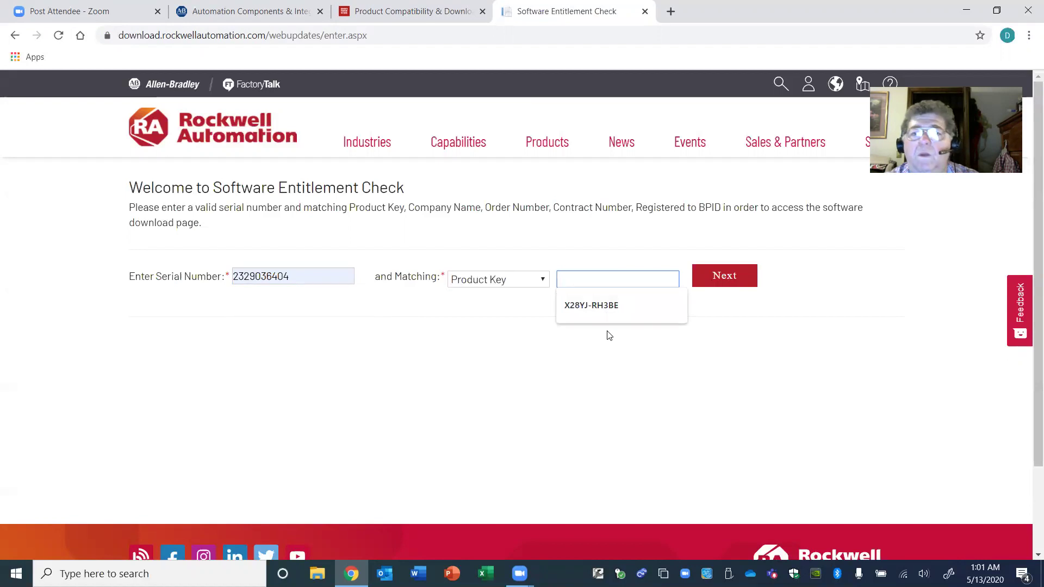
pyautogui.click(625, 319)
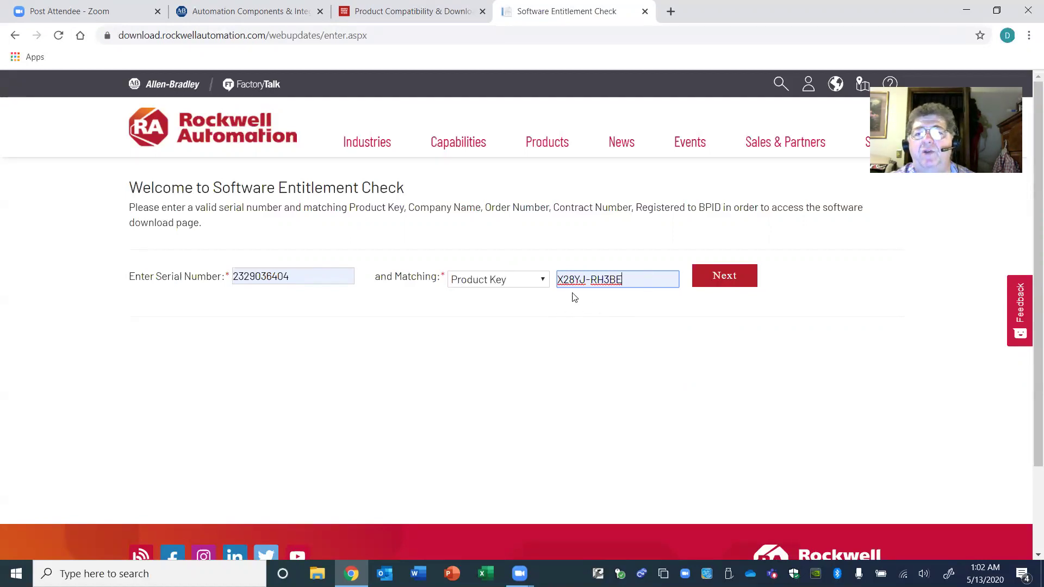
pyautogui.click(724, 283)
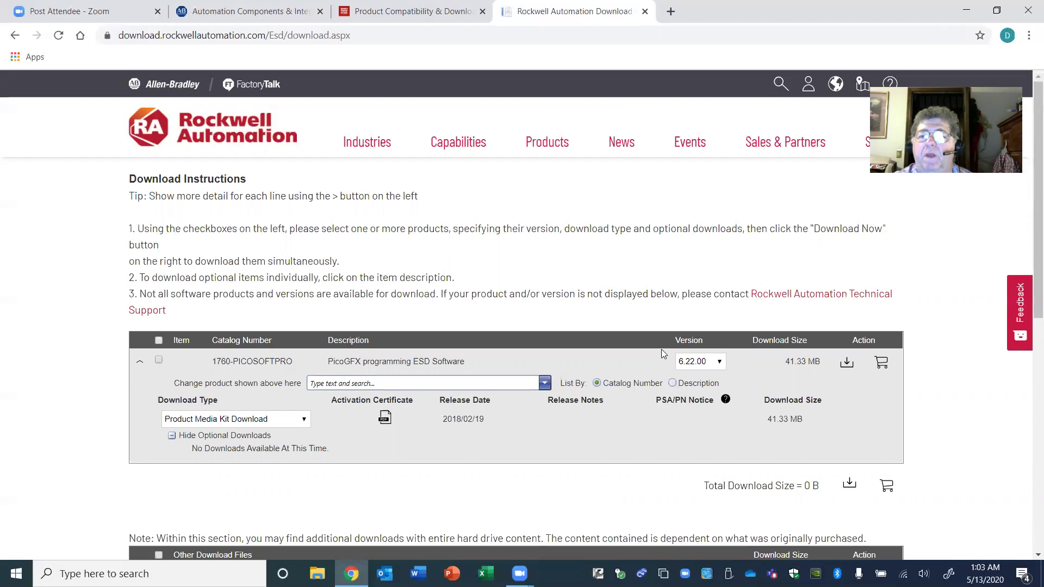
# Step: List the download products by Description
pyautogui.click(673, 383)
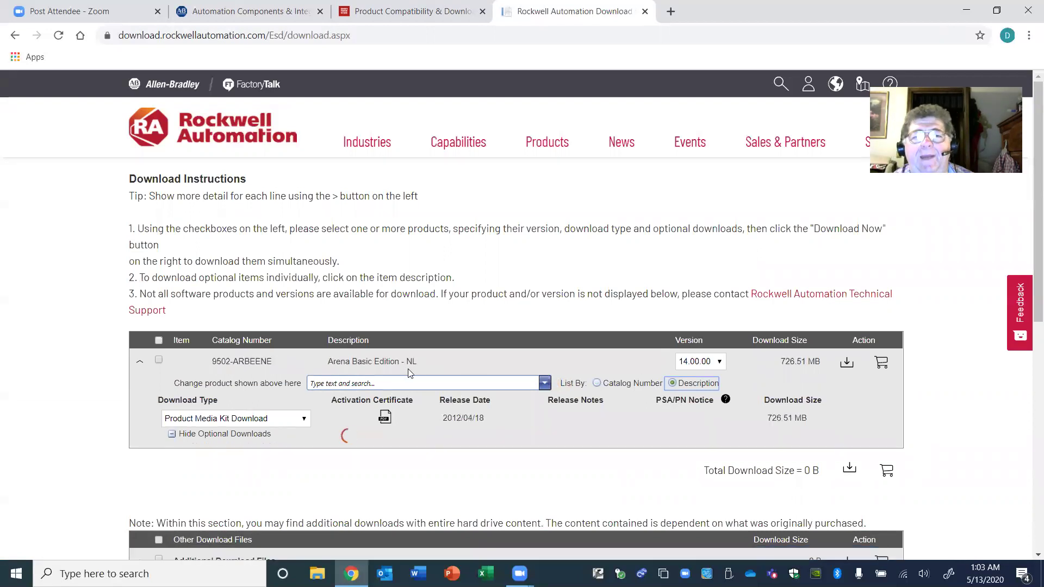
# Step: Filter the product list with 'studio 5000' and choose Studio 5000 PRO EN
pyautogui.click(359, 386)
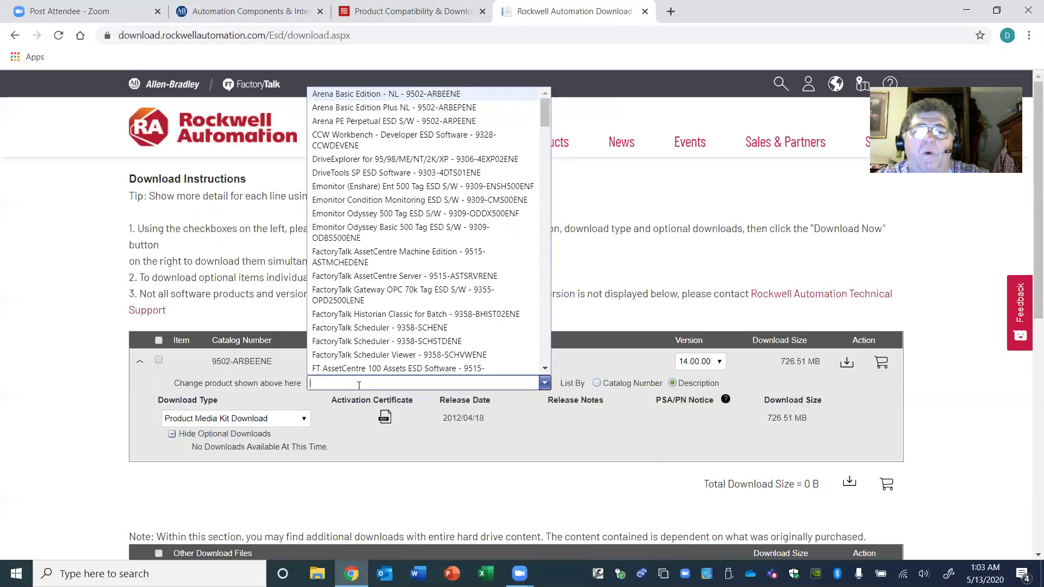
pyautogui.write('studio')
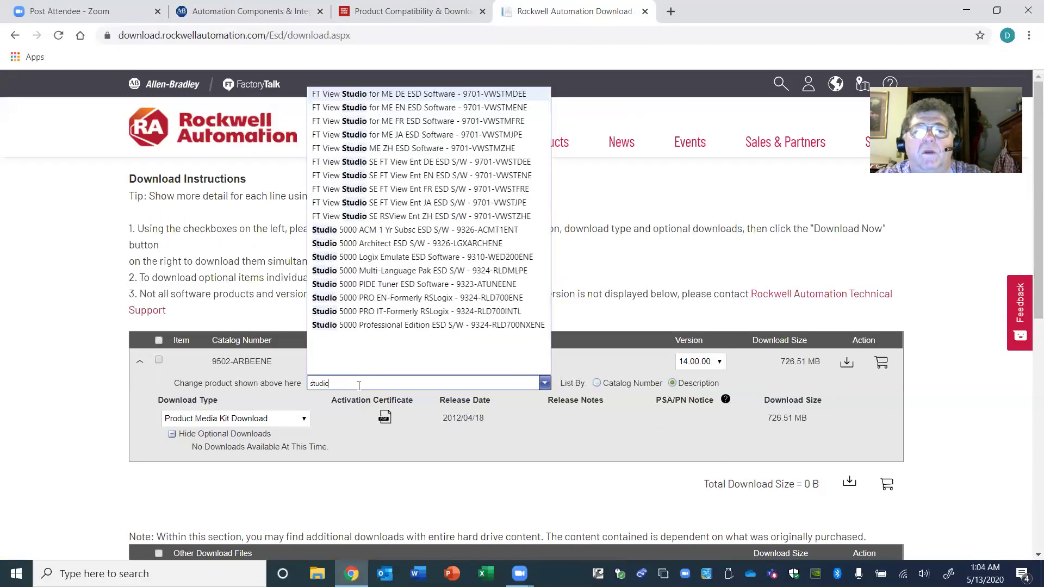
pyautogui.write(' 500')
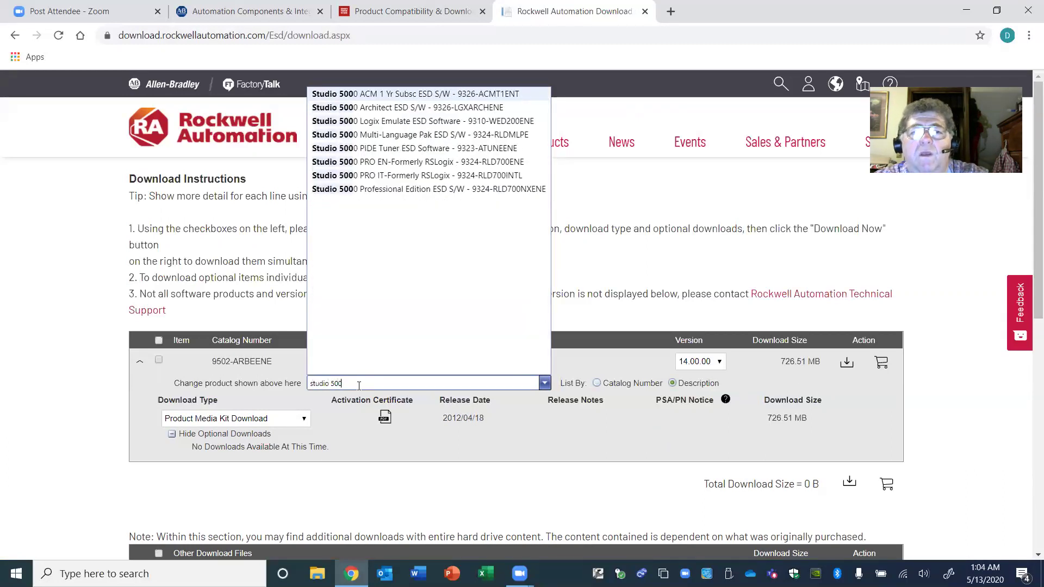
pyautogui.write('0')
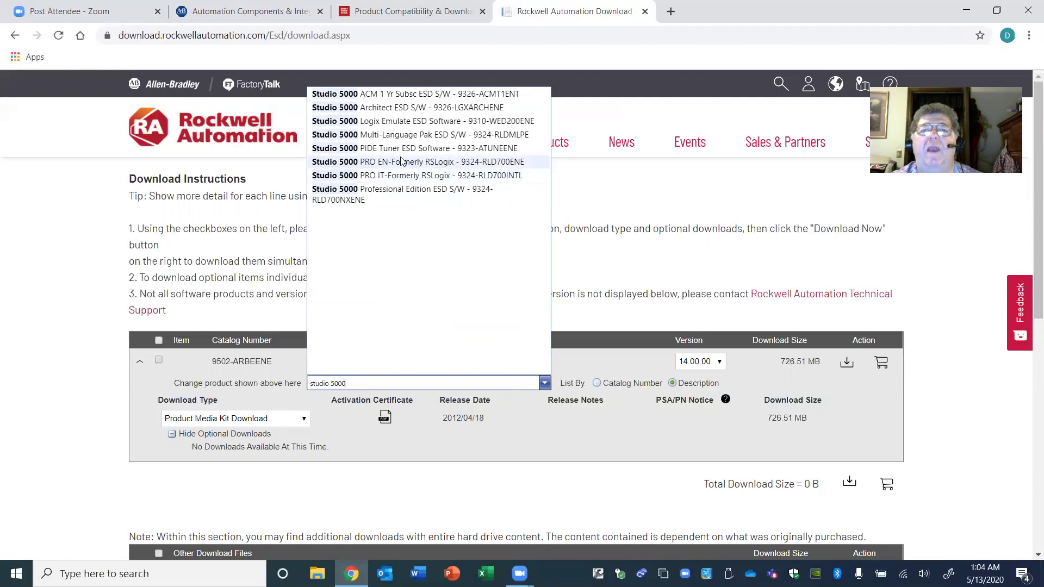
pyautogui.click(416, 164)
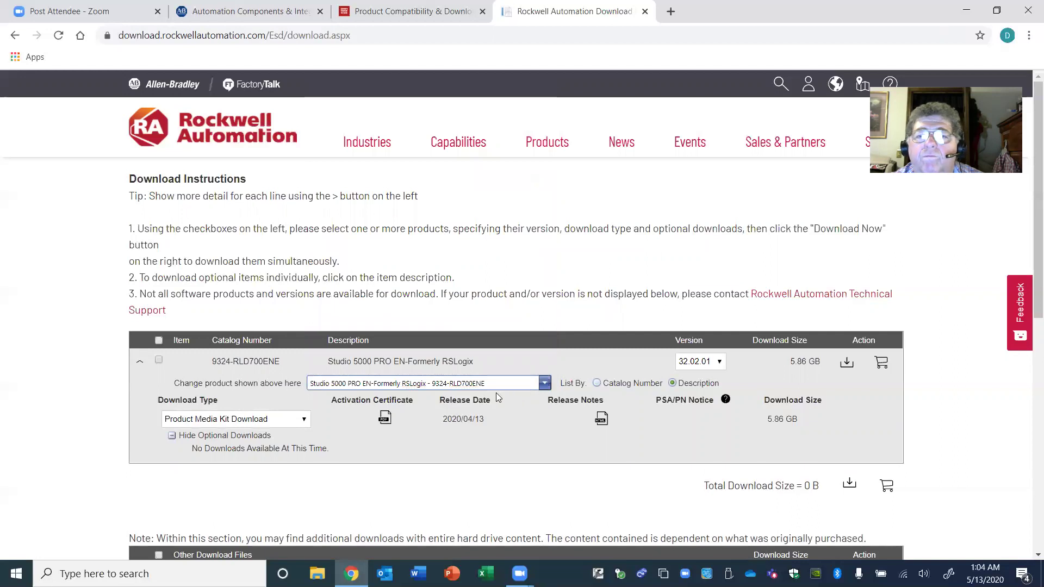
# Step: Try VantagePoint Dashboard Builder as the product, then switch back to Studio 5000 PRO EN
pyautogui.click(544, 384)
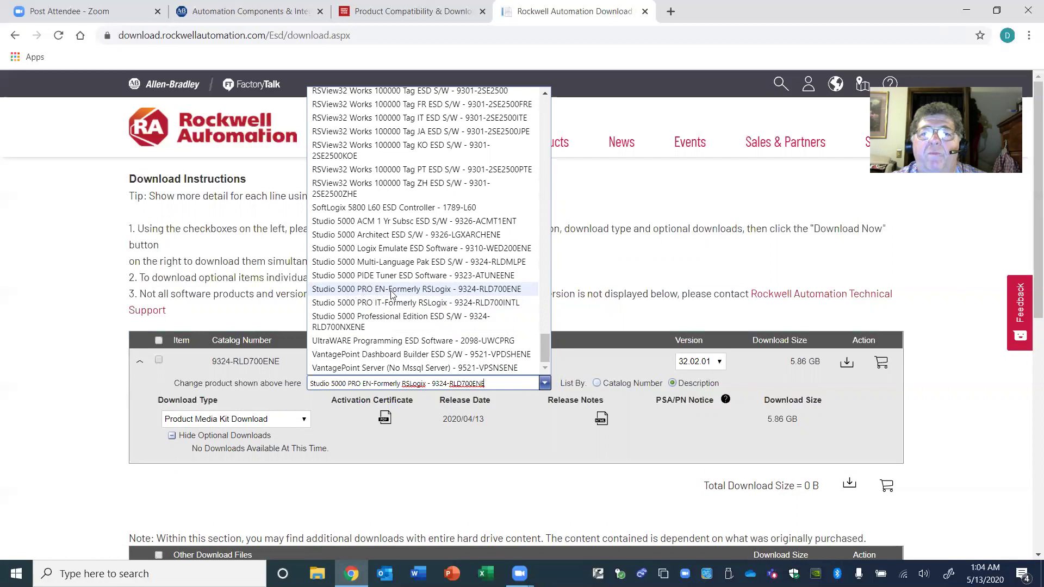
pyautogui.click(450, 293)
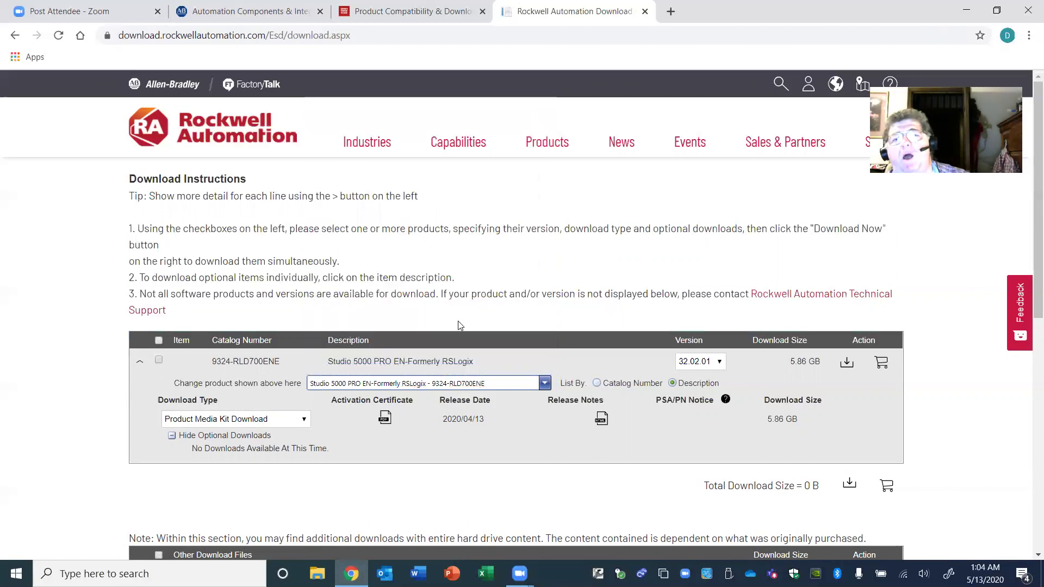
pyautogui.click(545, 384)
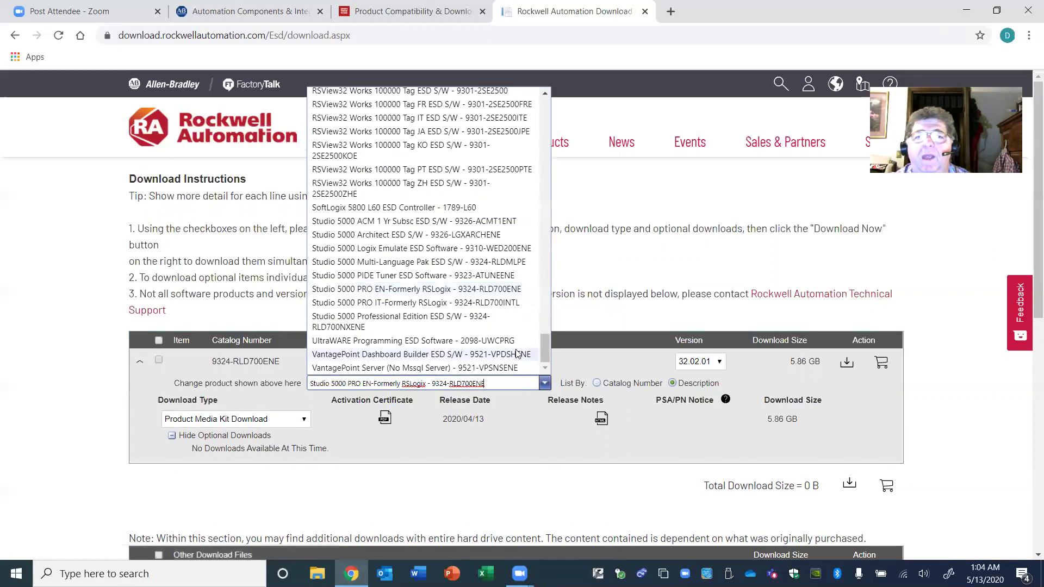
pyautogui.click(517, 355)
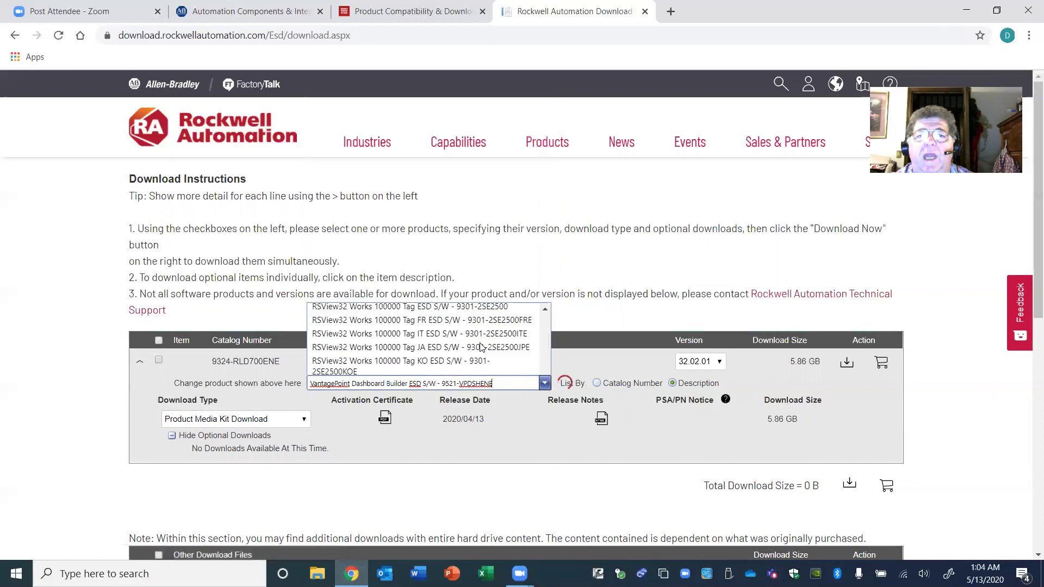
pyautogui.click(544, 384)
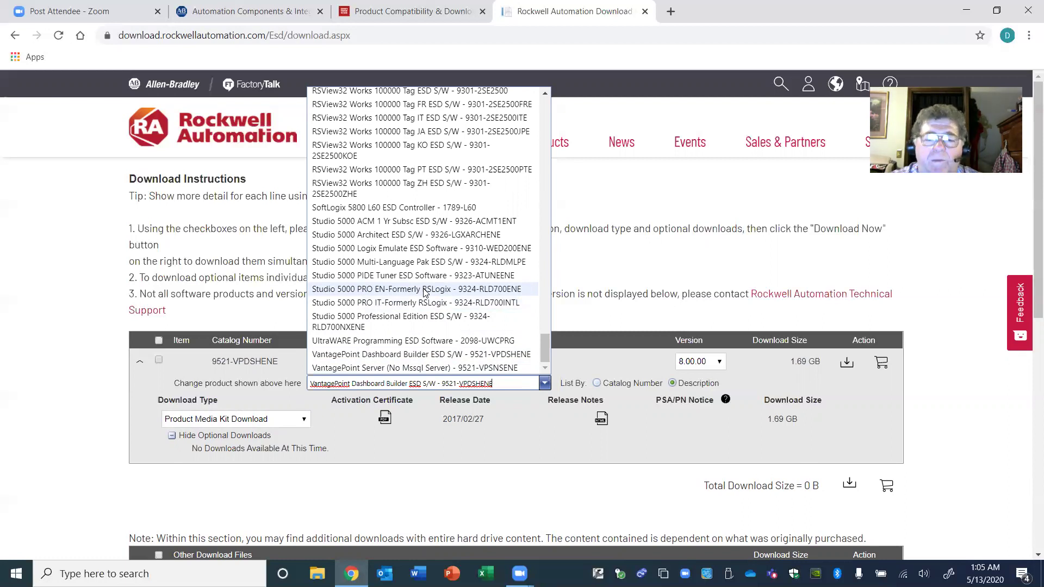
pyautogui.click(424, 290)
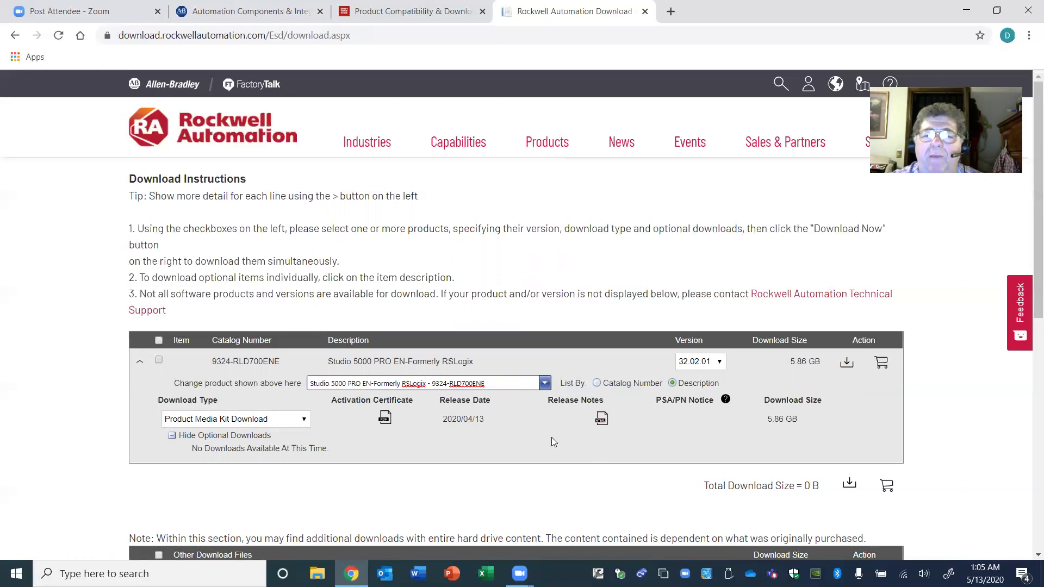
pyautogui.click(544, 384)
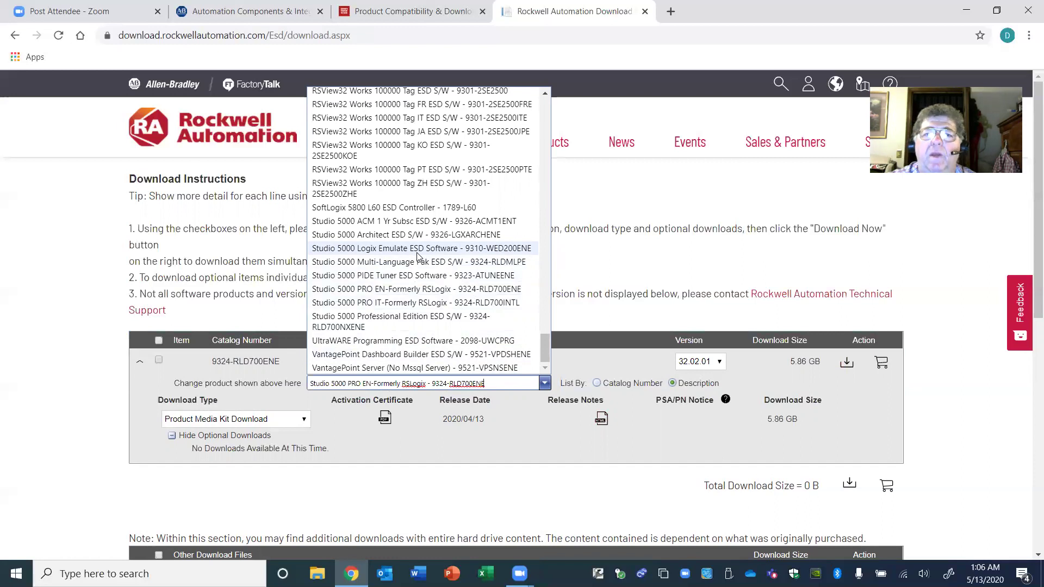
# Step: Choose Studio 5000 Logix Emulate (version 32.00.00, 969.5 MB) and start its download
pyautogui.click(414, 252)
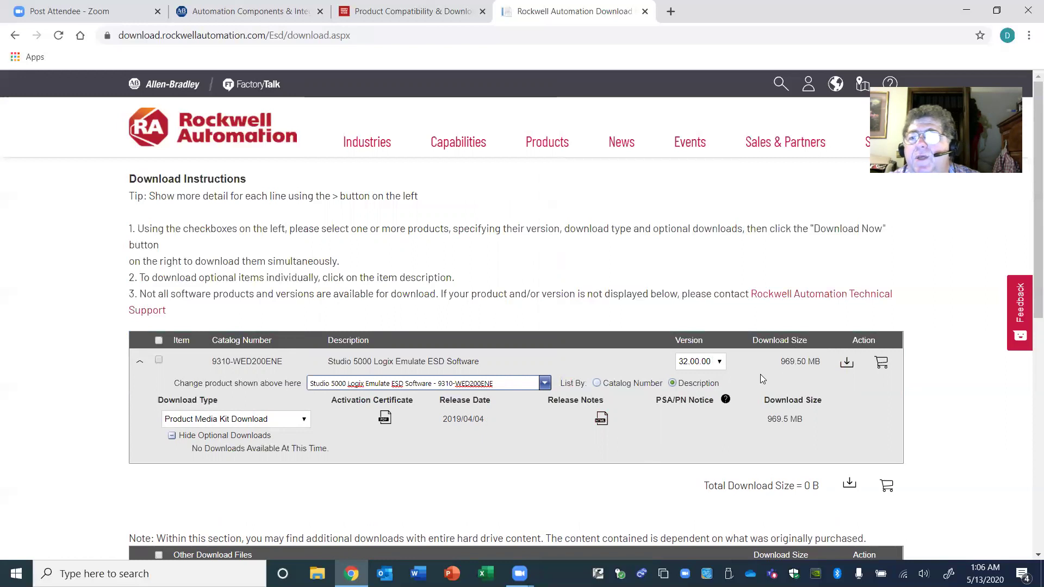
pyautogui.click(814, 375)
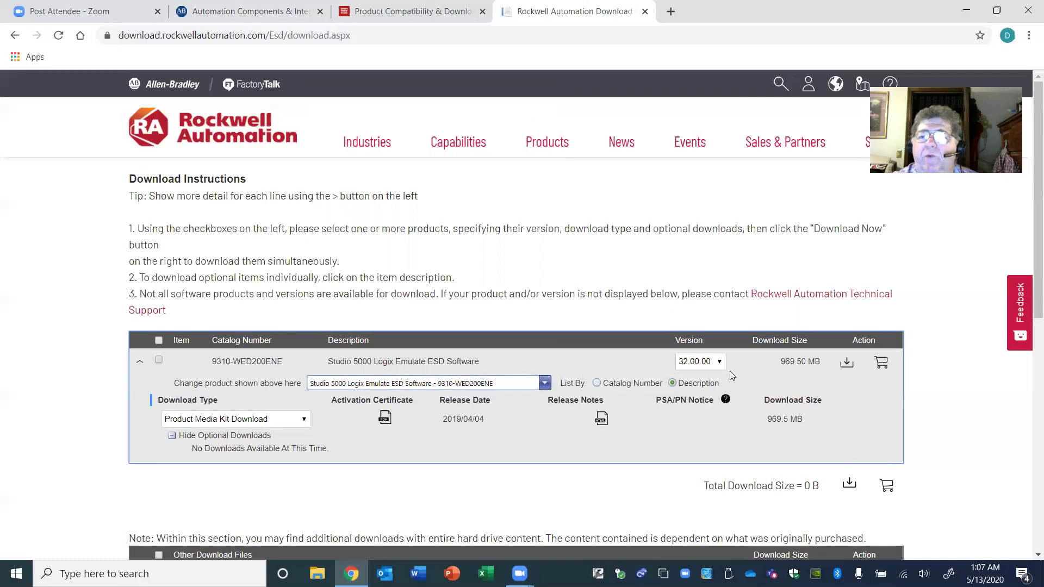
pyautogui.click(847, 364)
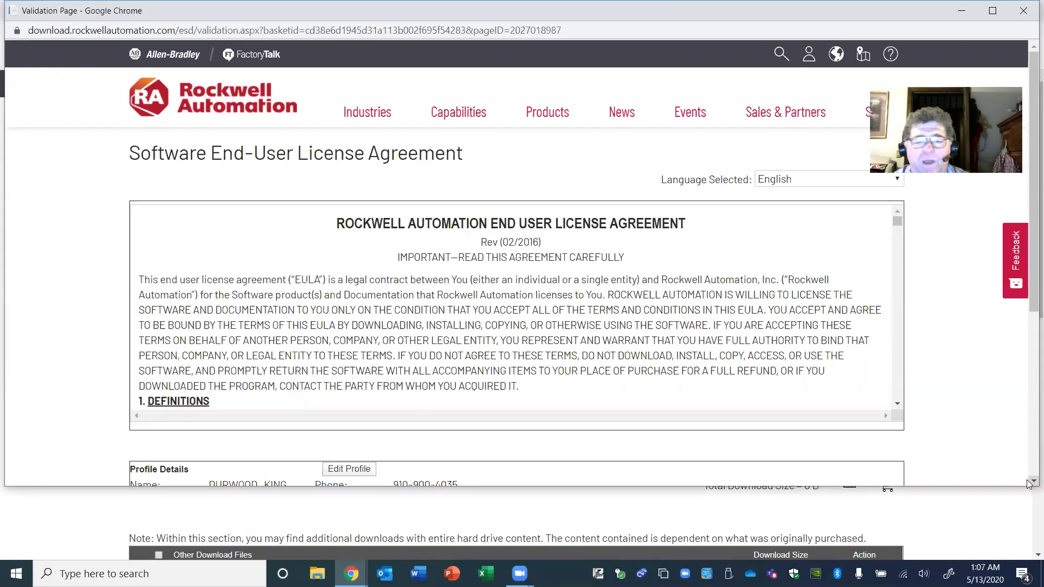
# Step: Scroll to the bottom of the license agreement and accept it
pyautogui.click(1029, 482)
pyautogui.scroll(-3, 1030, 483)
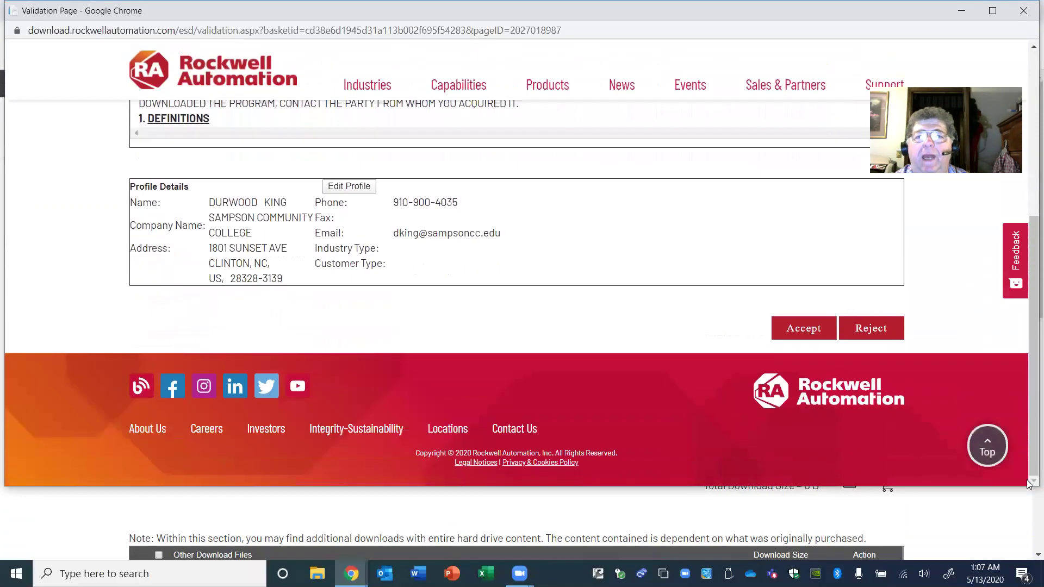
pyautogui.click(844, 402)
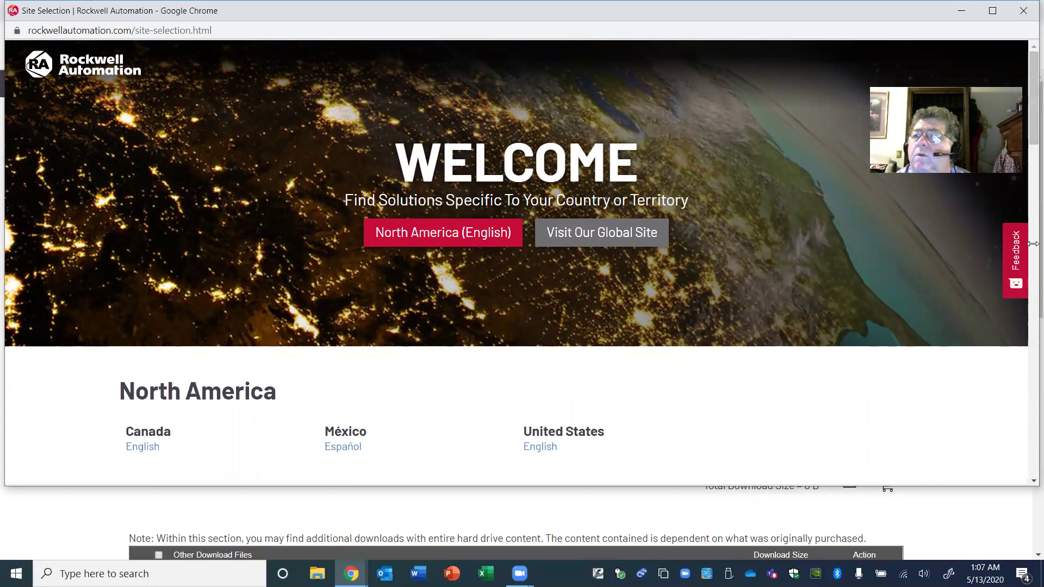
# Step: Scroll the Site Selection popup, then return to the Studio 5000 Logix Emulate download page
pyautogui.scroll(-10, 1031, 481)
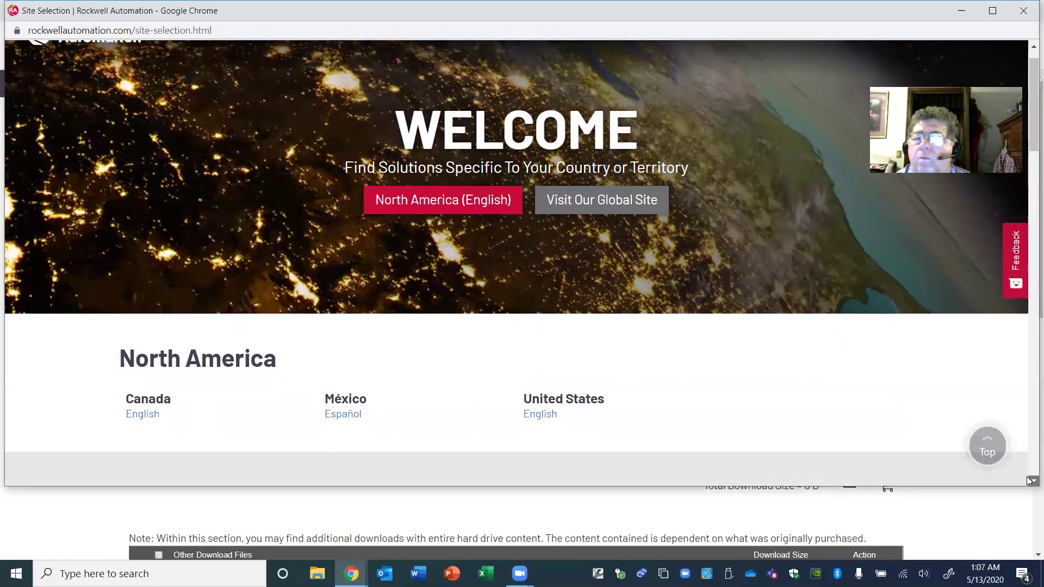
pyautogui.scroll(-6, 1030, 480)
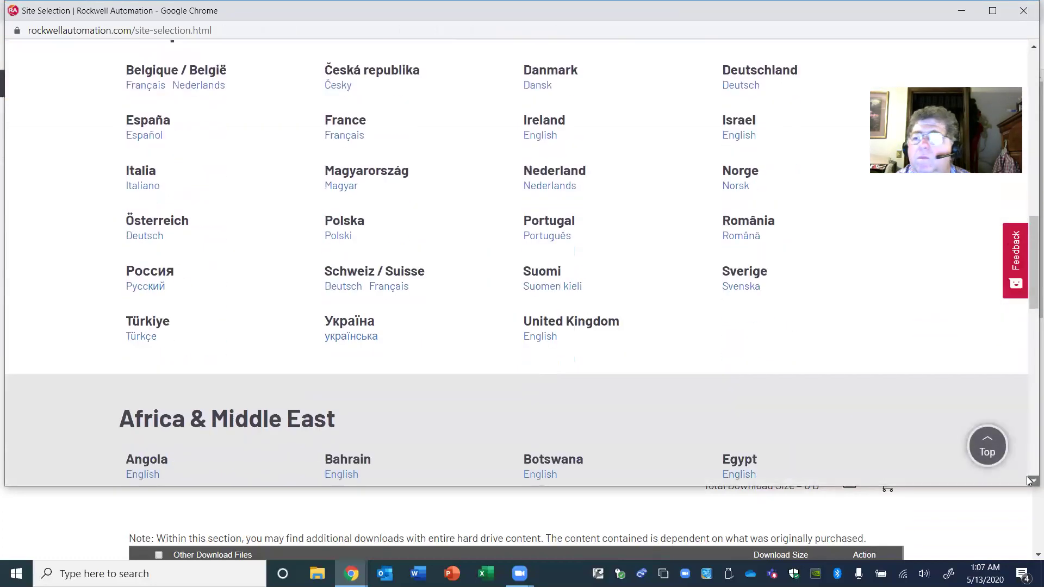
pyautogui.click(1015, 523)
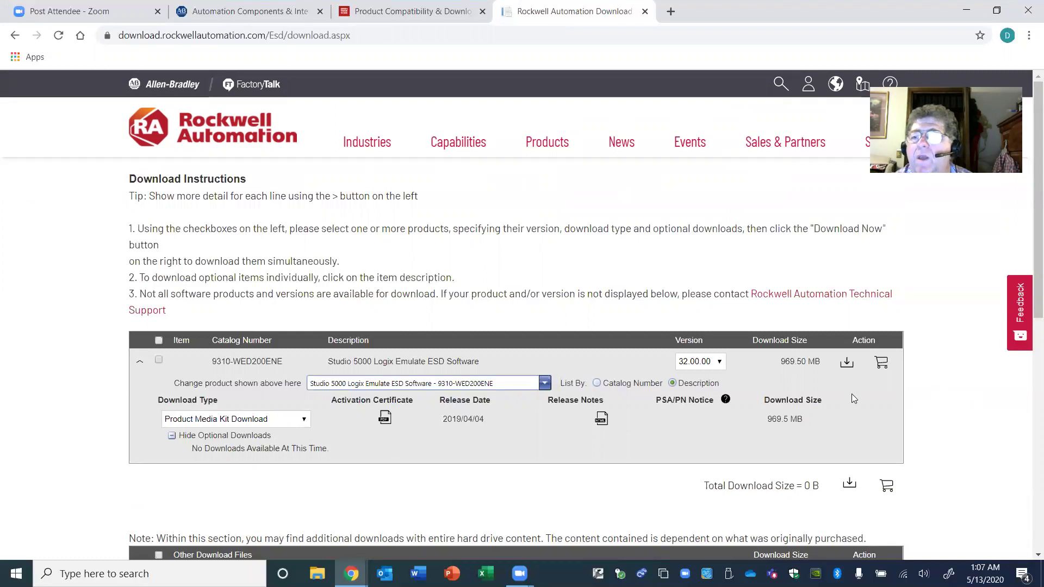
# Step: Restart the Studio 5000 Logix Emulate download, accept the EULA, and choose Managed Download
pyautogui.click(847, 362)
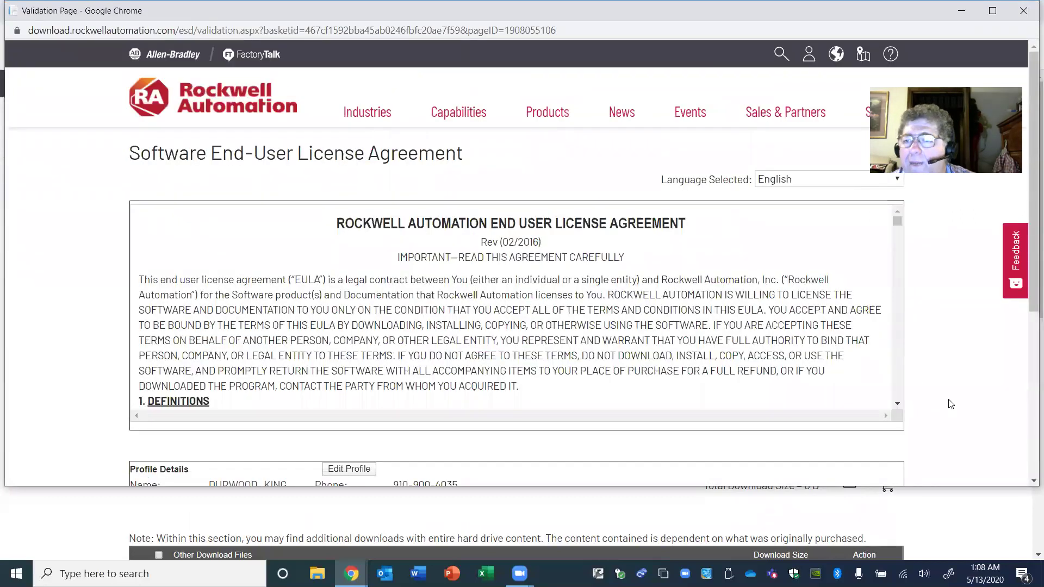
pyautogui.scroll(-5, 929, 469)
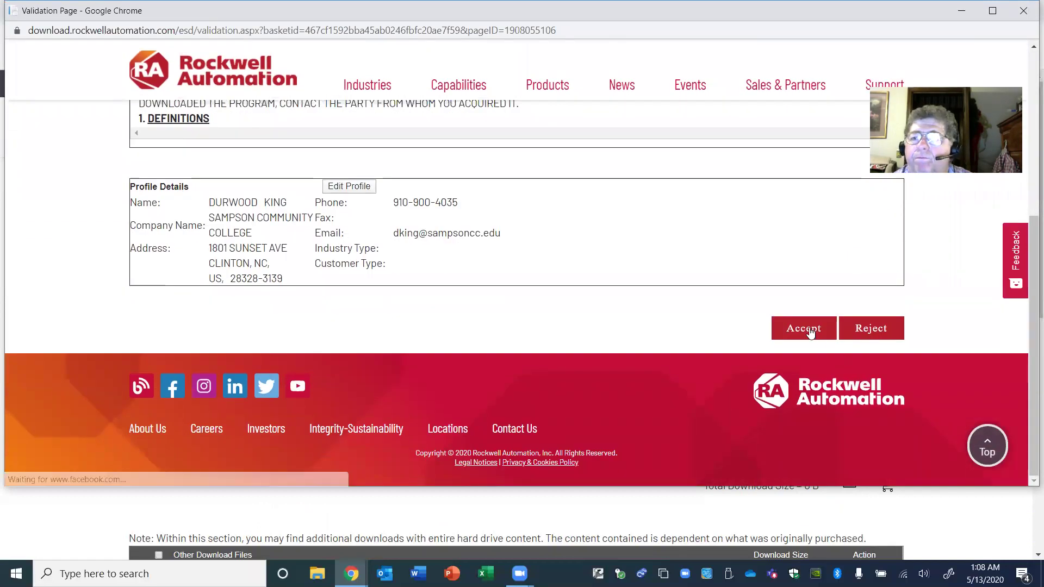
pyautogui.click(810, 331)
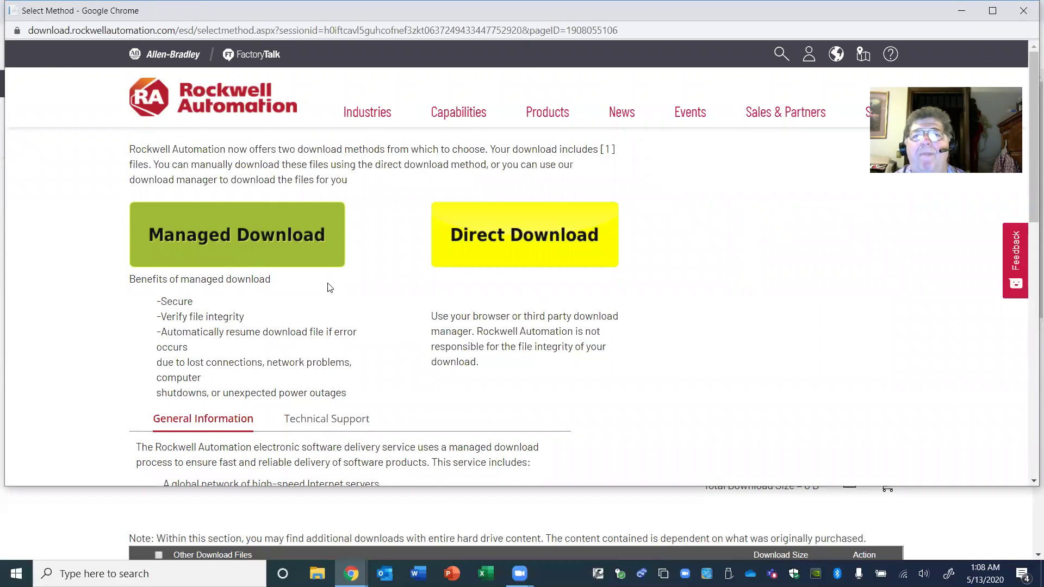
pyautogui.click(290, 265)
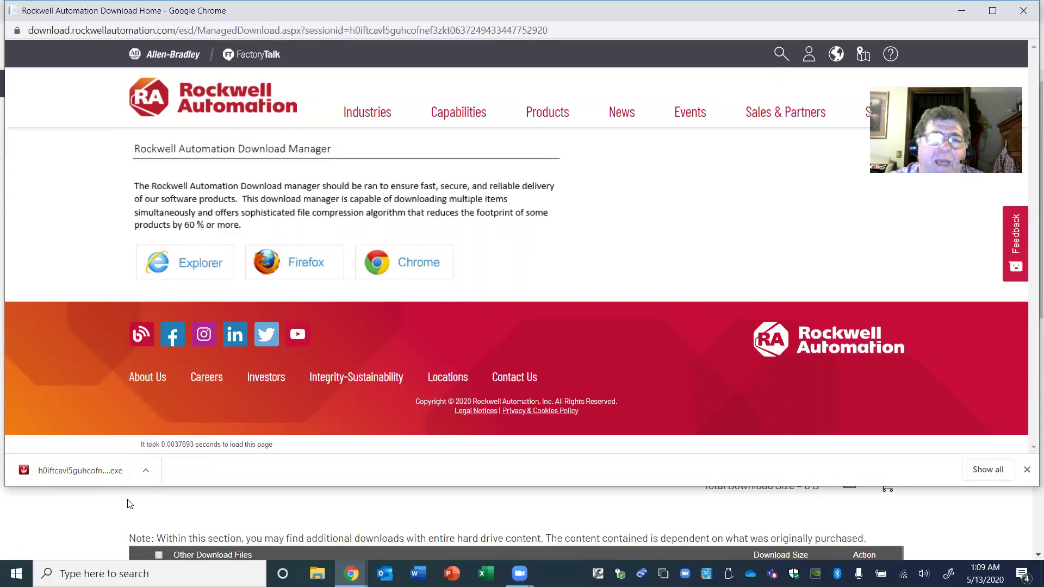
# Step: Open the options menu for the finished Download Manager installer in the download bar
pyautogui.click(147, 471)
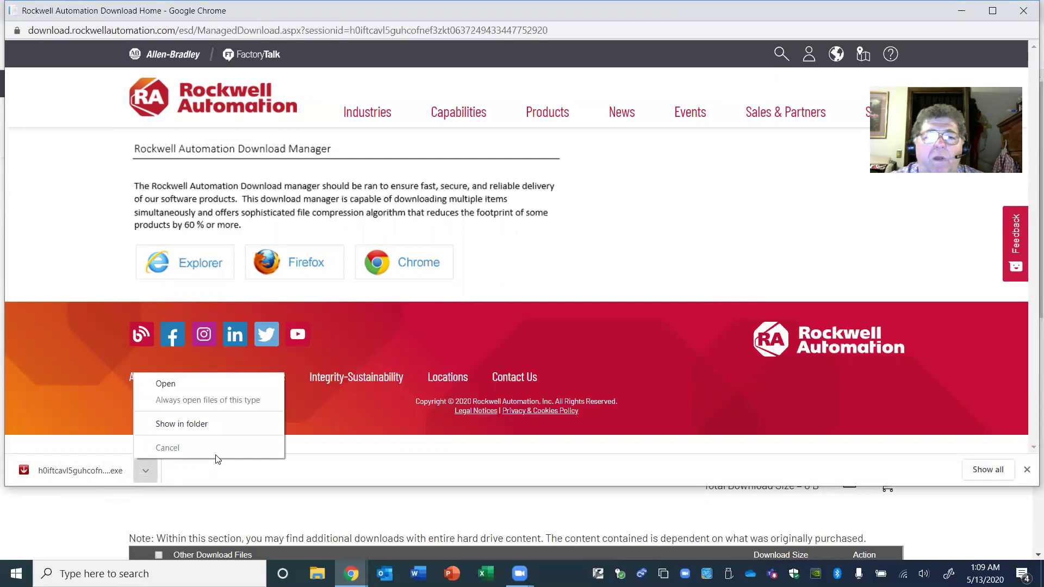
# Step: Show the getPlus installer in the Downloads folder and run it
pyautogui.click(181, 424)
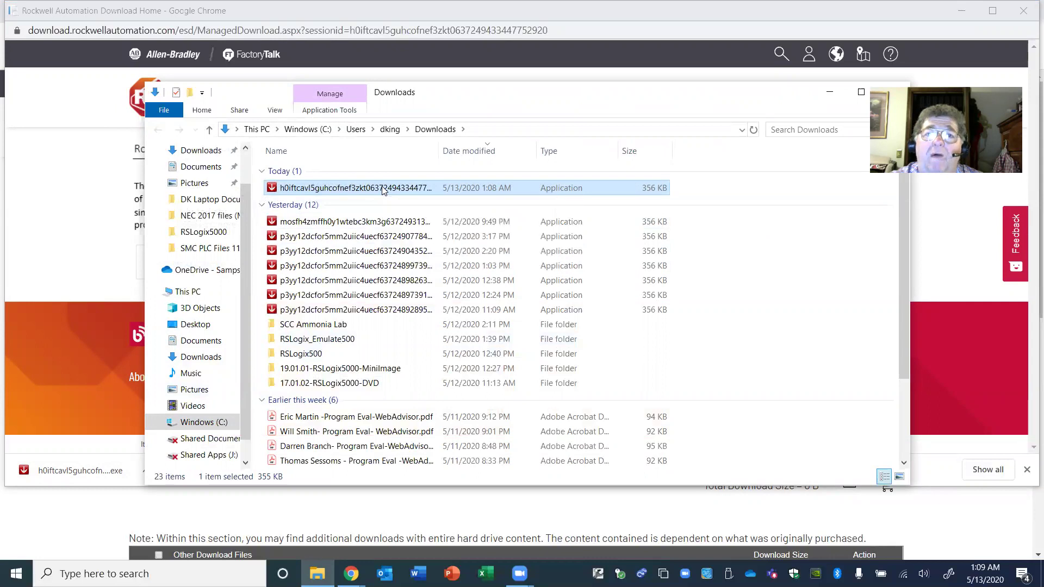
pyautogui.click(383, 189)
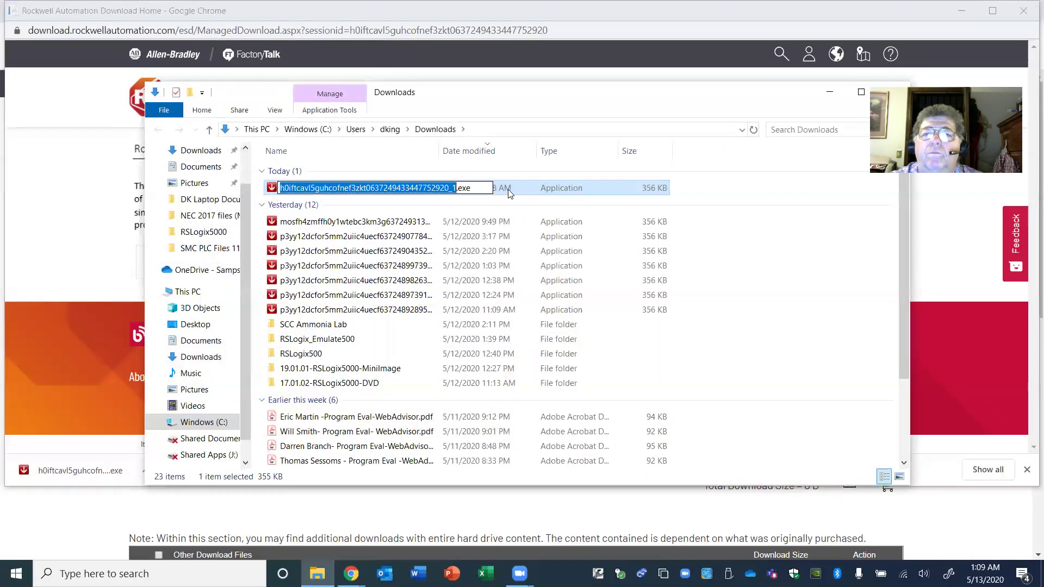
pyautogui.click(534, 180)
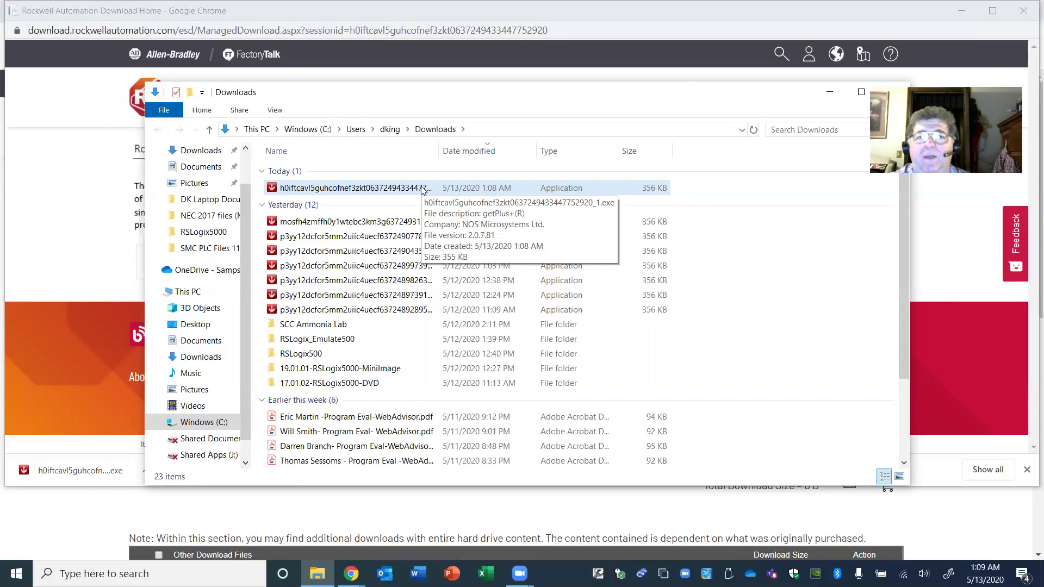
pyautogui.doubleClick(387, 189)
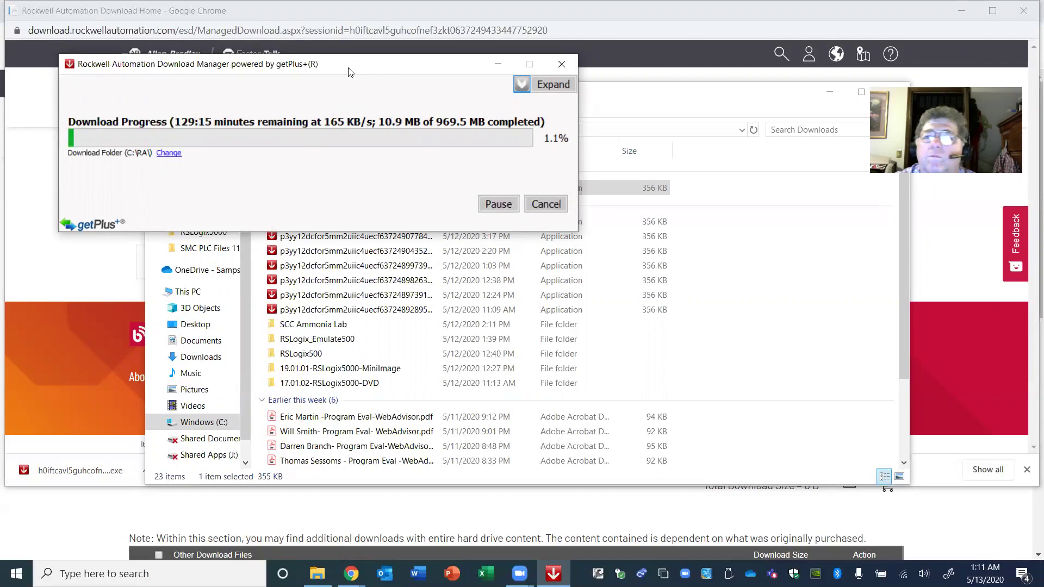
# Step: Move the getPlus download progress window down and to the right
pyautogui.moveTo(349, 68); pyautogui.dragTo(453, 144)
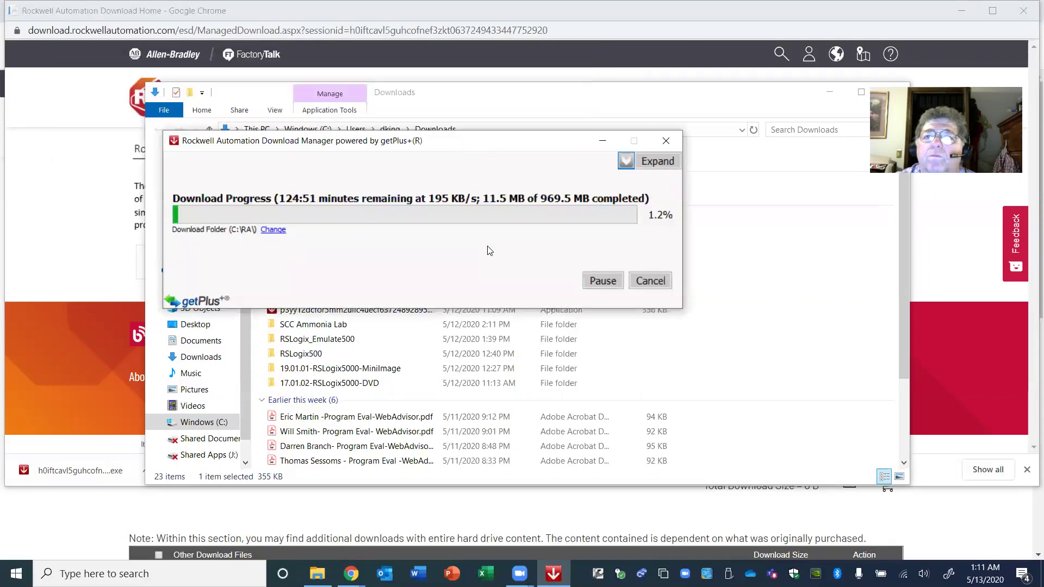
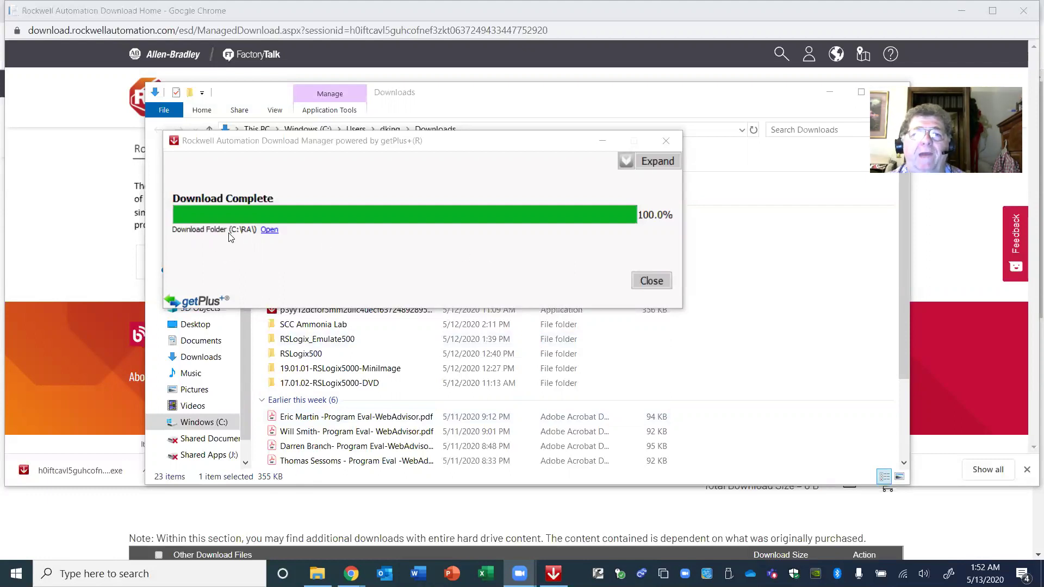
# Step: Close the finished Rockwell Automation Download Manager window to reveal the Downloads folder
pyautogui.click(200, 245)
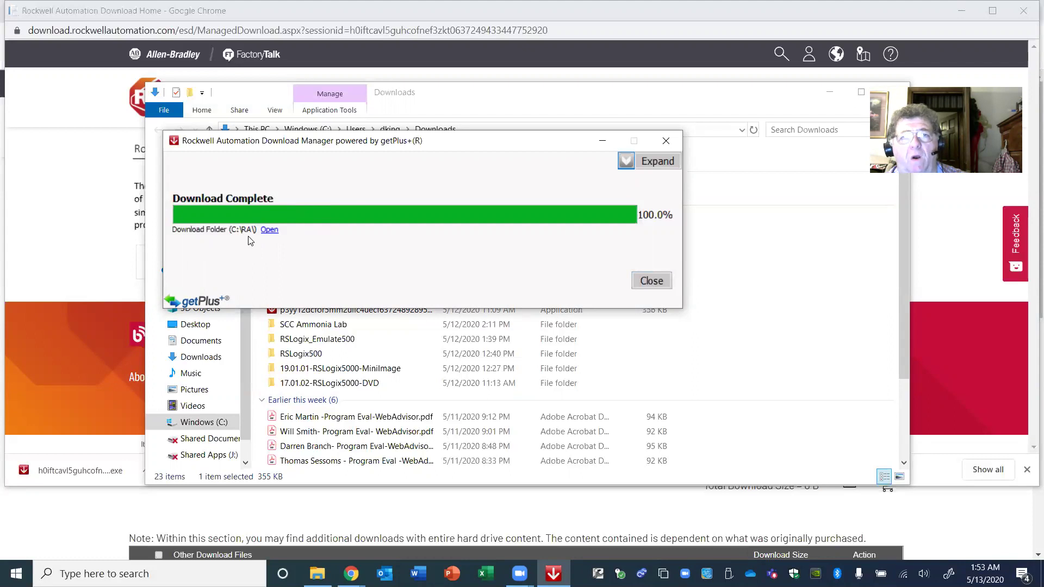
pyautogui.click(651, 282)
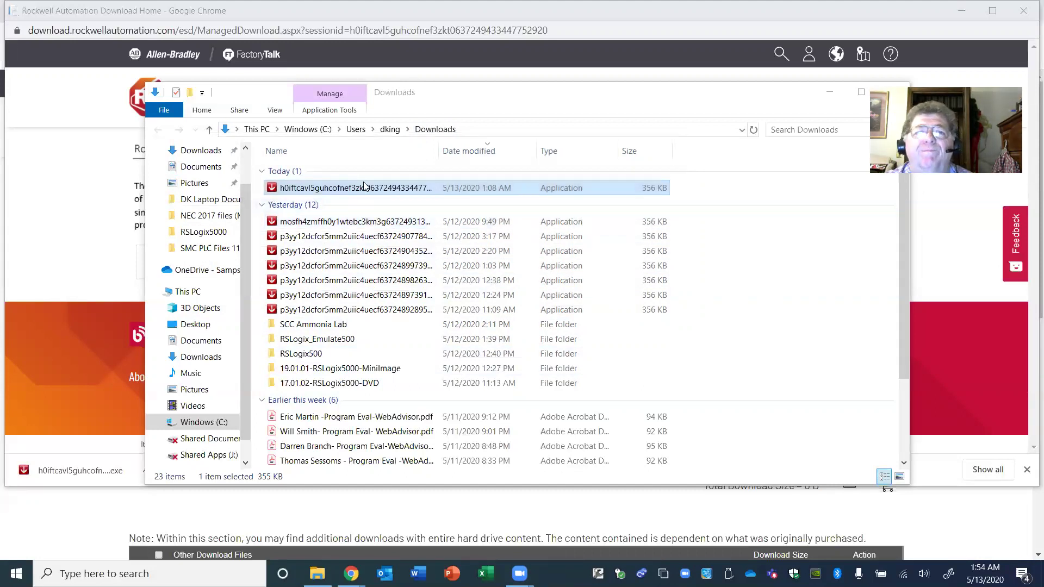
# Step: Navigate from Windows (C:) into RA, then into Studio5000_LogixEmulate
pyautogui.click(306, 129)
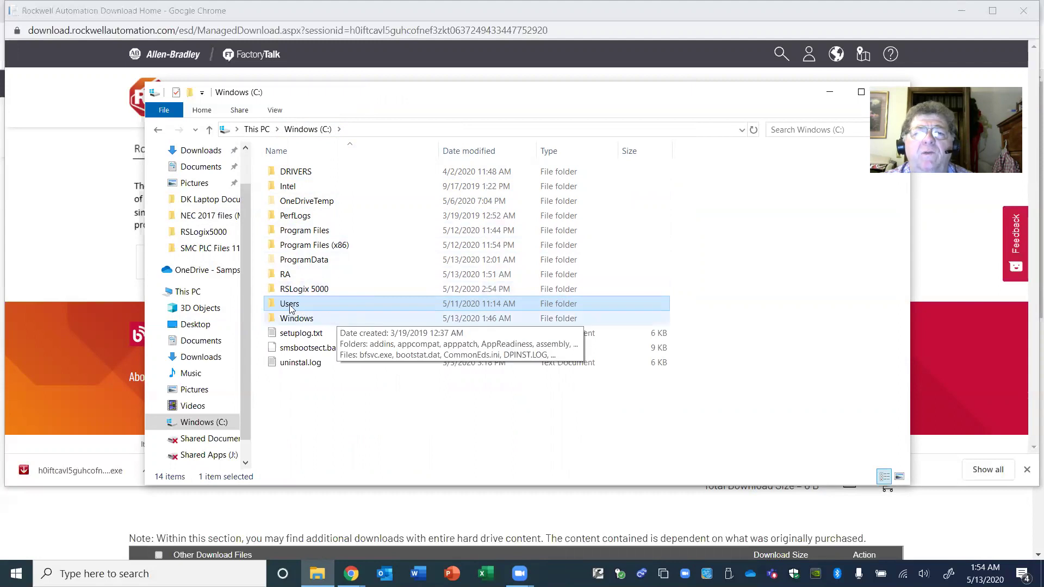
pyautogui.doubleClick(288, 274)
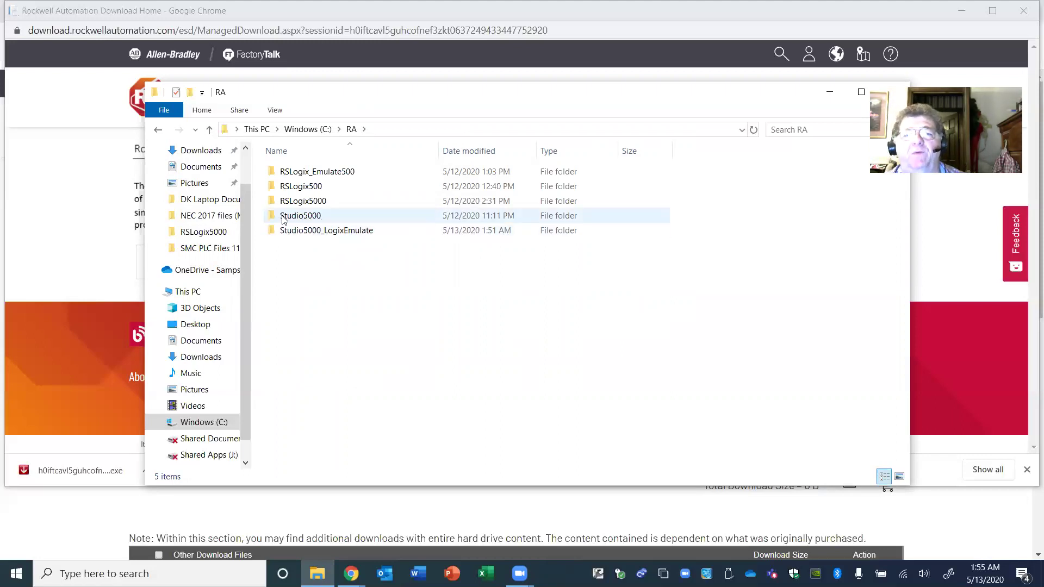
pyautogui.moveTo(282, 220)
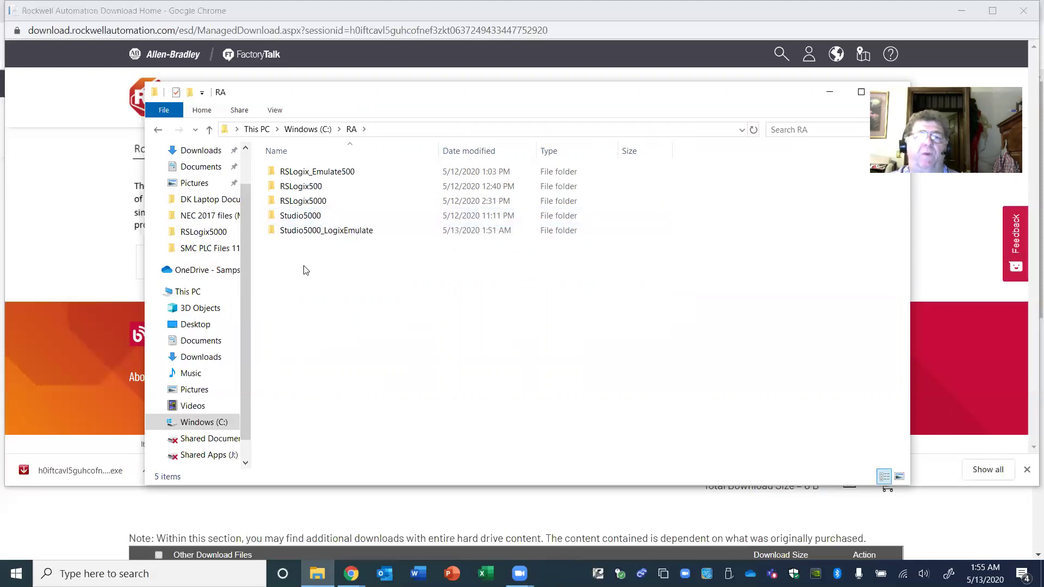
pyautogui.click(301, 231)
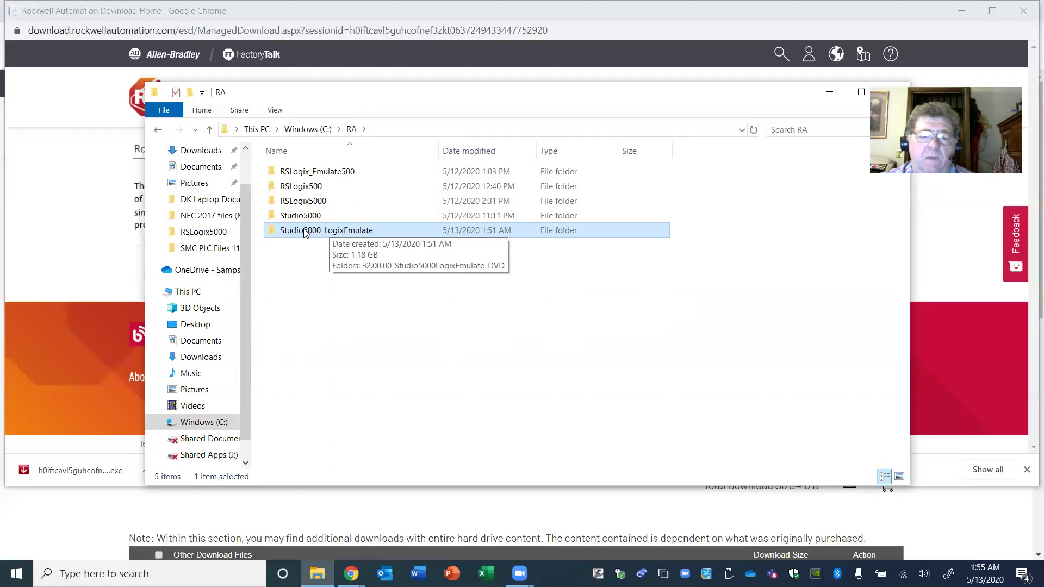
pyautogui.doubleClick(305, 230)
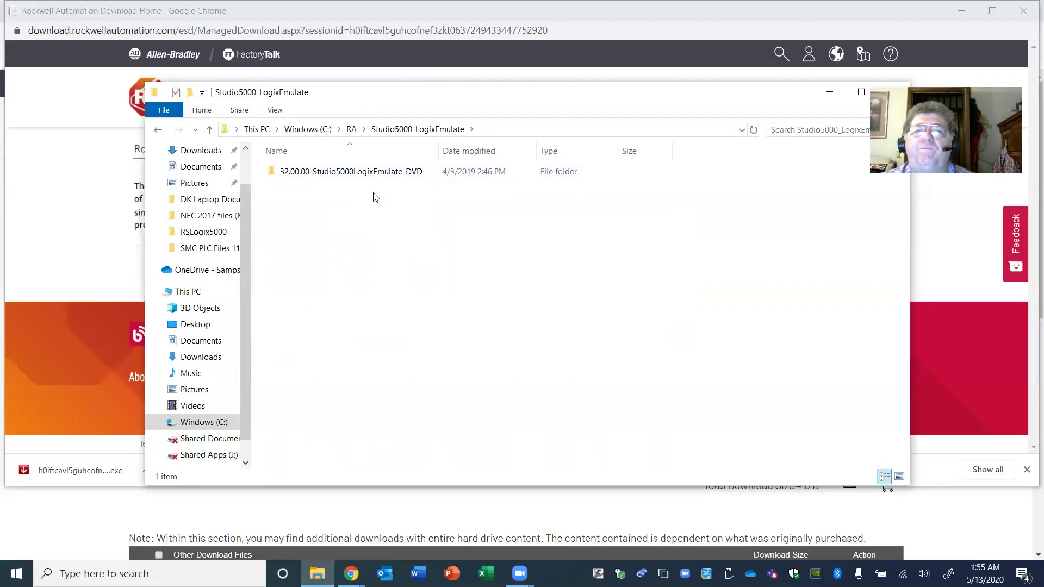
# Step: Open the 32.00.00-Studio5000LogixEmulate-DVD folder and scroll down to Setup.exe
pyautogui.doubleClick(341, 172)
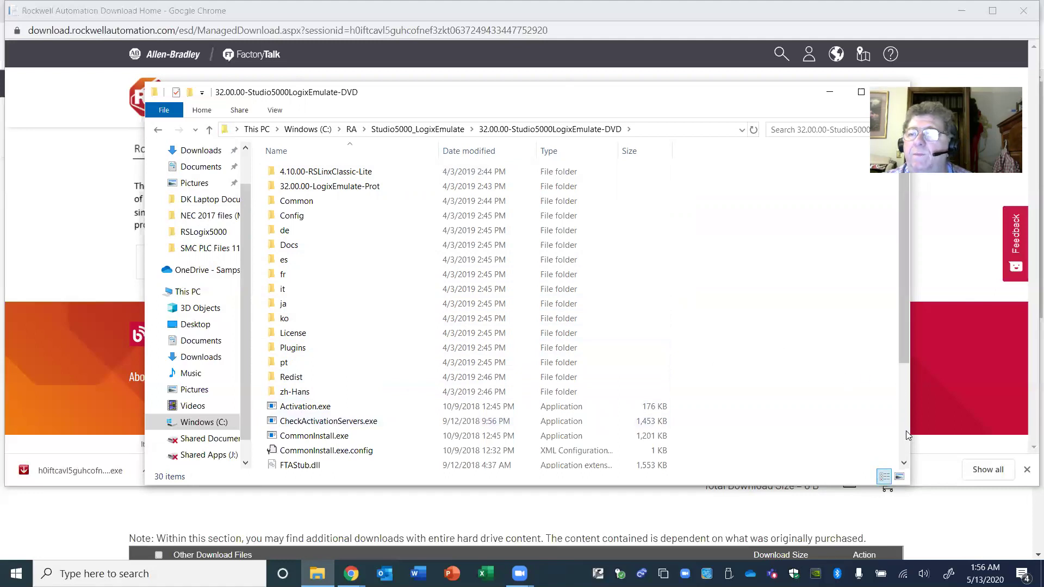
pyautogui.click(905, 464)
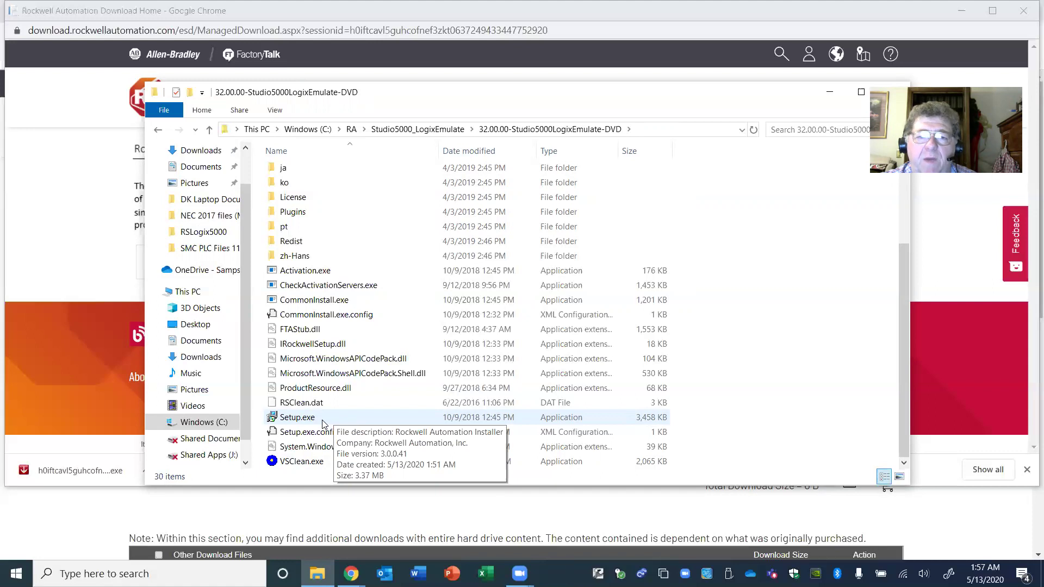
# Step: Run Setup.exe for a standard Logix Emulate install, skip activation, and close the finished wizard
pyautogui.doubleClick(323, 422)
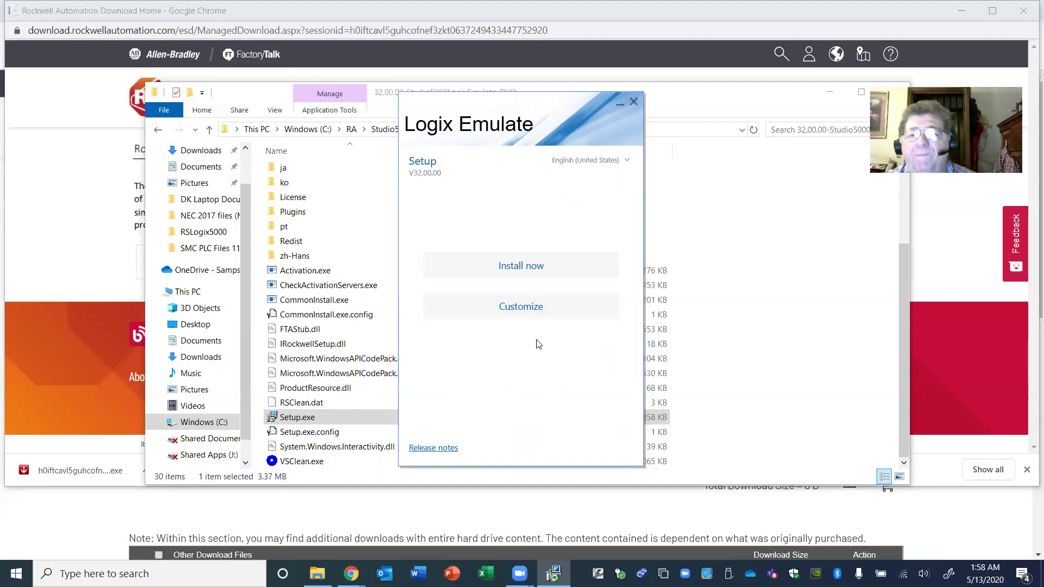
pyautogui.click(536, 268)
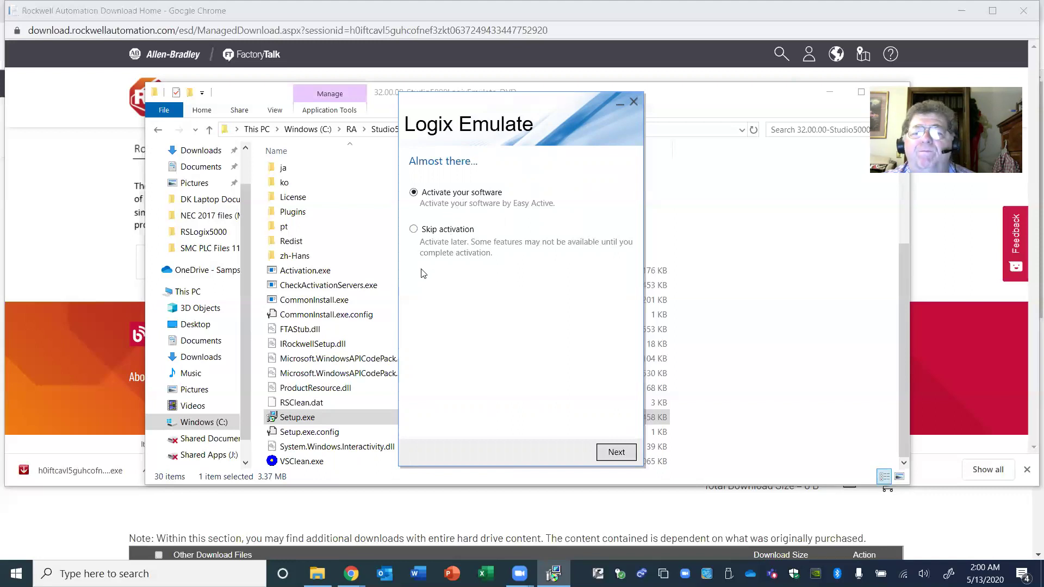
pyautogui.click(414, 231)
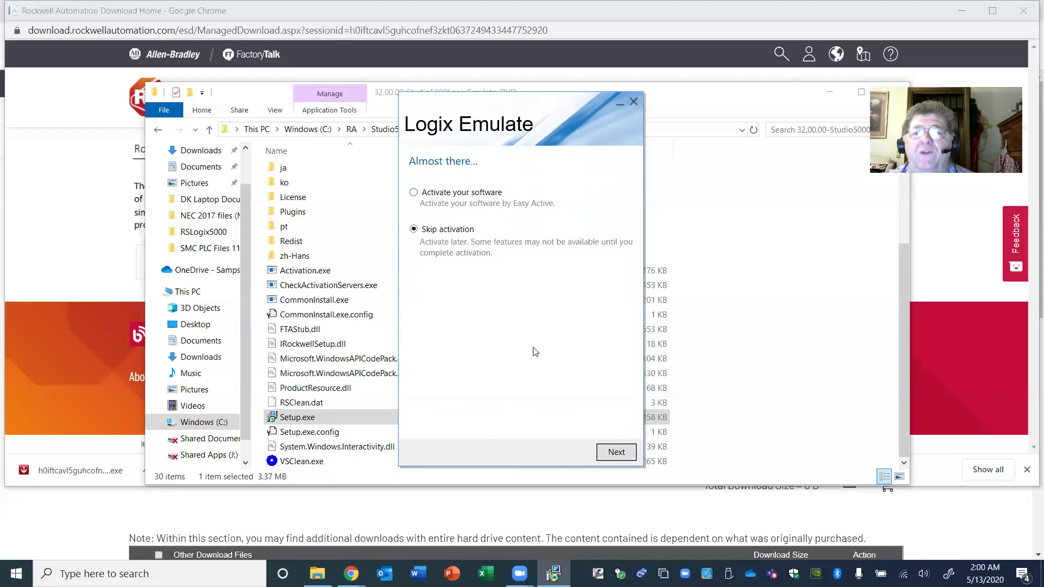
pyautogui.click(614, 452)
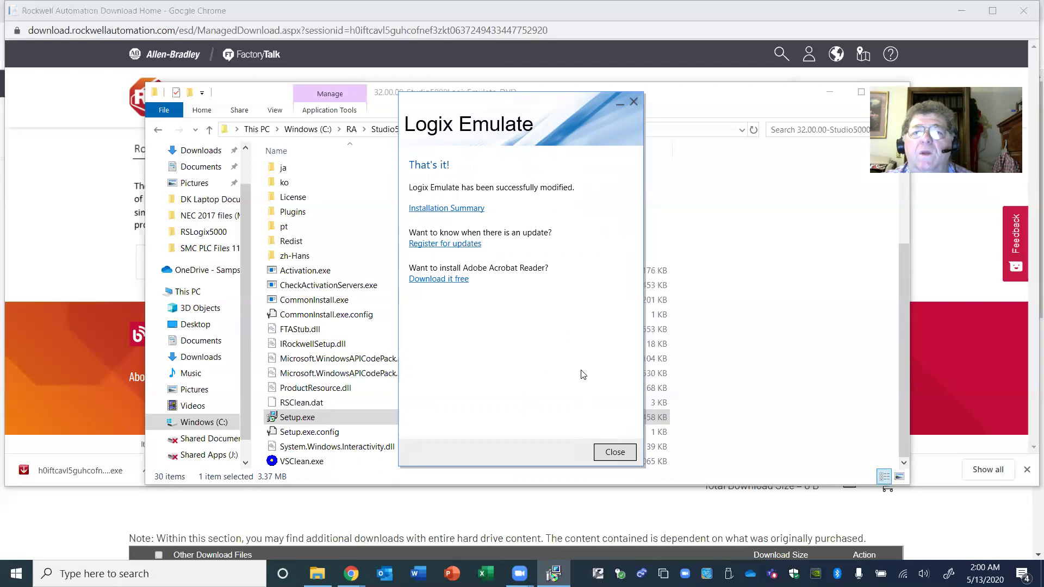
pyautogui.click(616, 454)
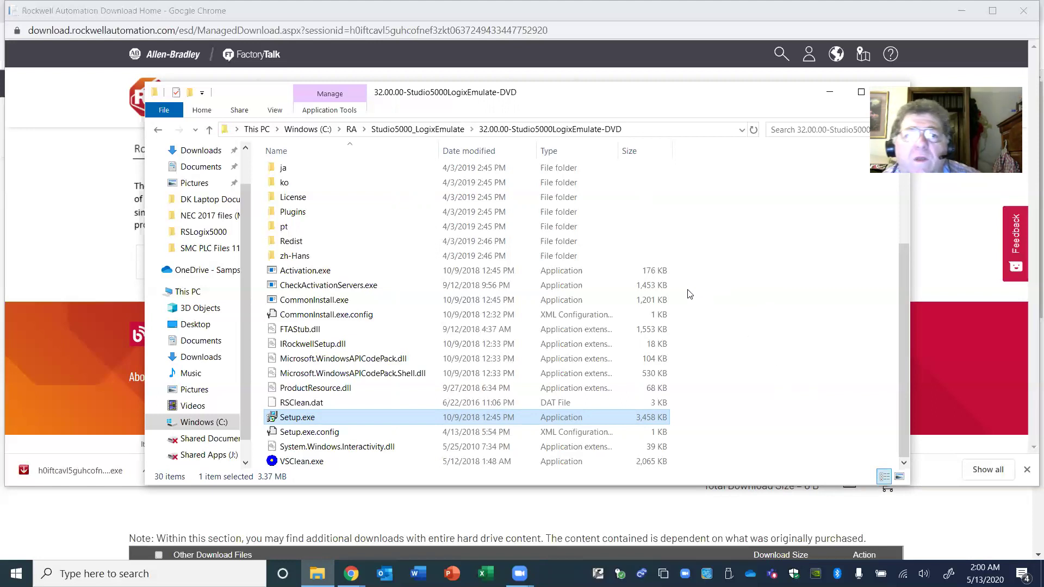
# Step: Select CommonInstall.exe, then minimize the DVD folder window to show the Chrome download page
pyautogui.click(613, 303)
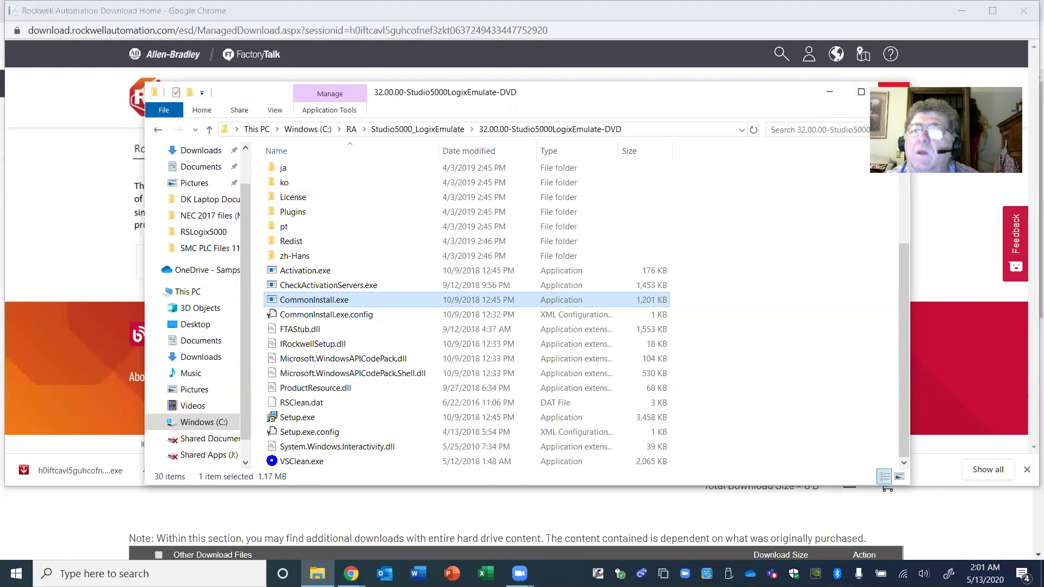
pyautogui.click(830, 91)
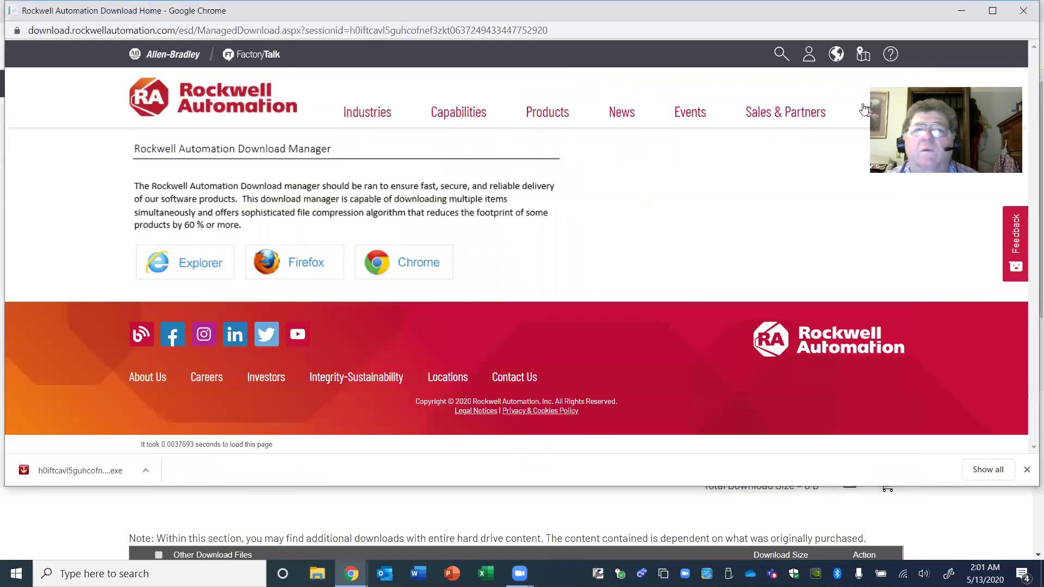
# Step: Close the Download Manager pop-up and the Chrome window with the Logix Emulate download page
pyautogui.moveTo(728, 113)
pyautogui.moveTo(636, 101)
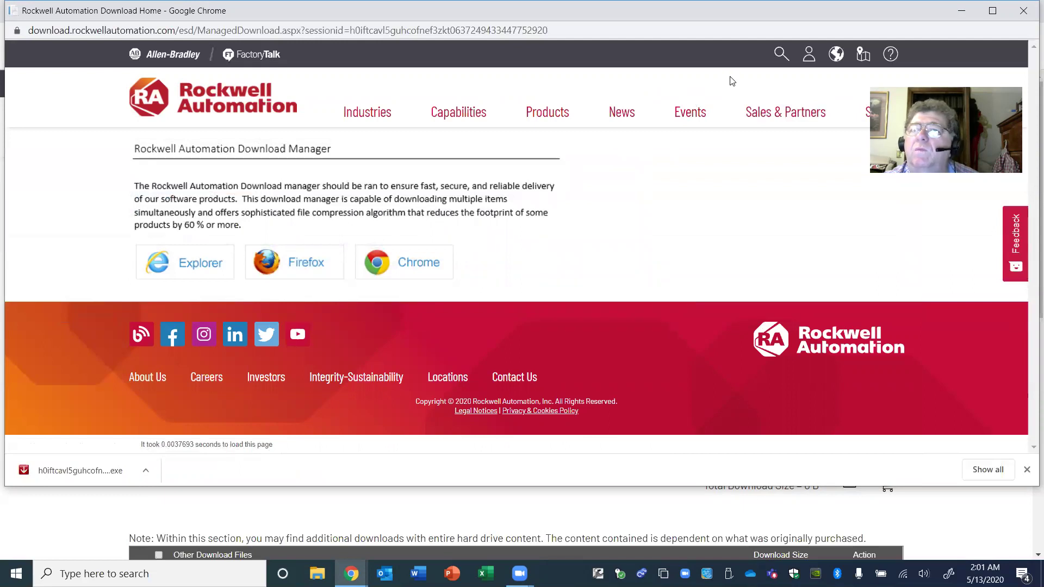
pyautogui.moveTo(868, 122)
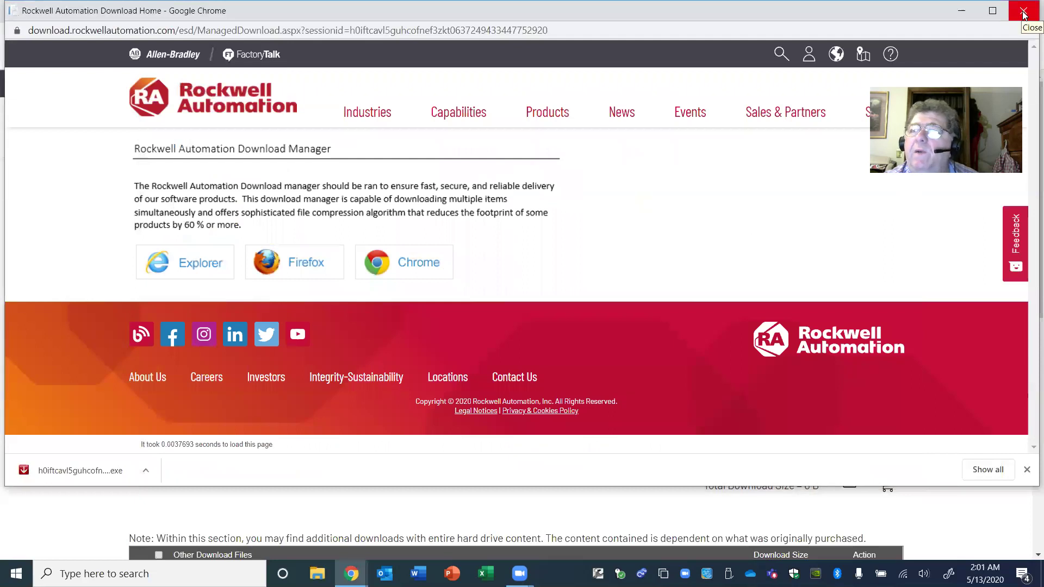
pyautogui.click(1023, 11)
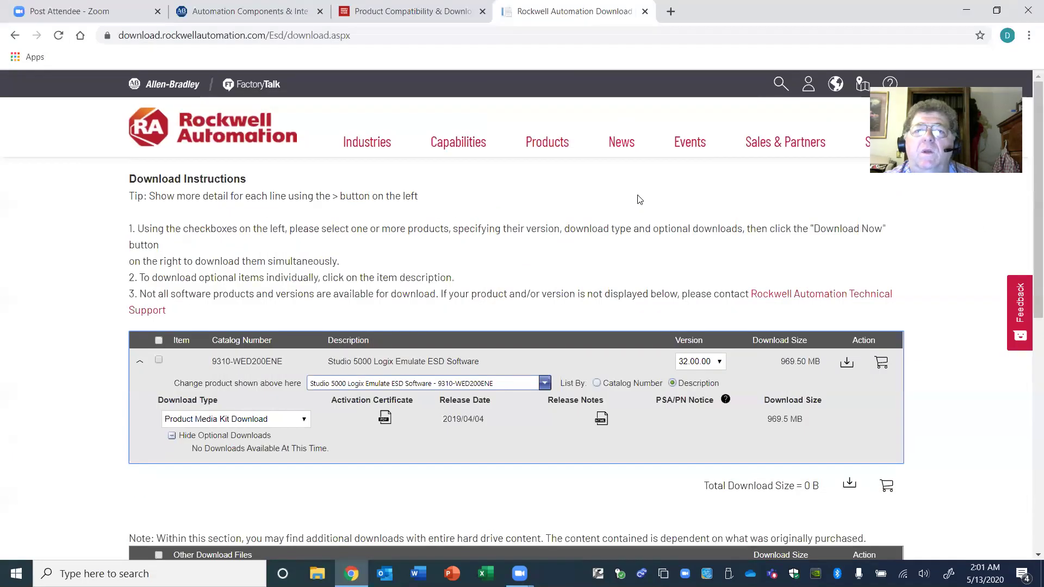
pyautogui.moveTo(381, 145)
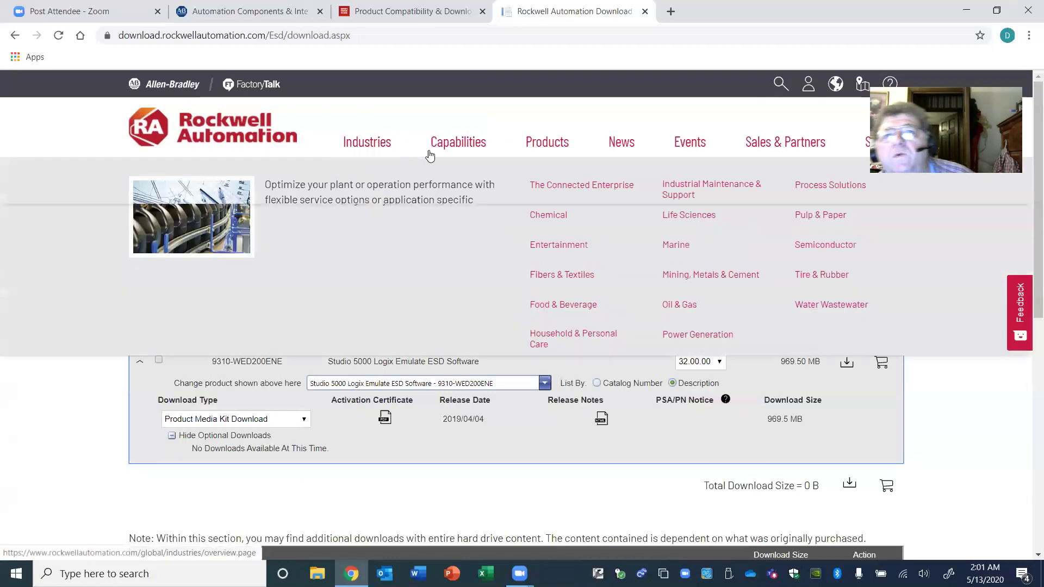
pyautogui.click(1025, 13)
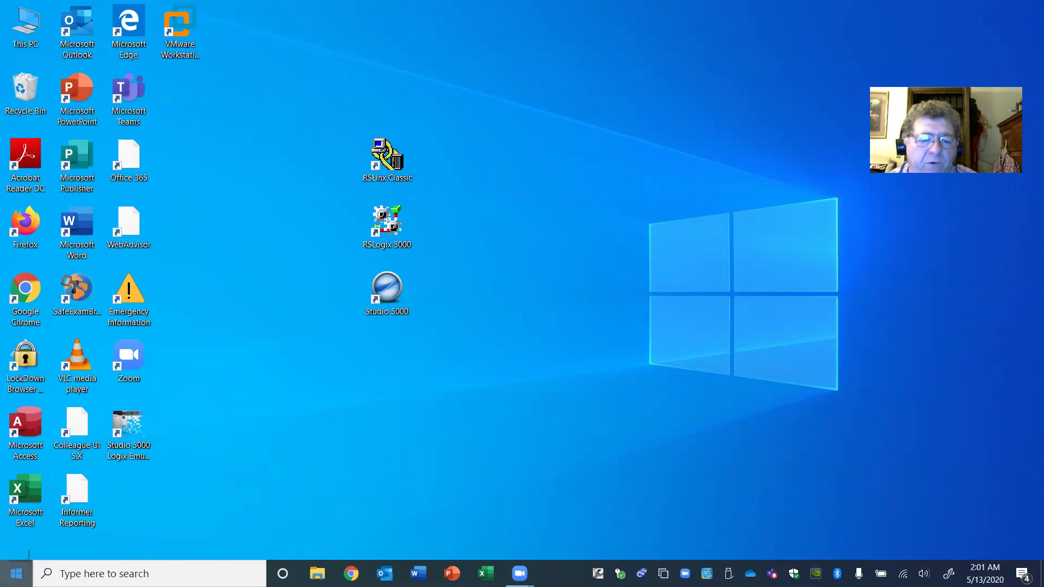
# Step: Launch Microsoft Access from the Start menu after opening and closing Calculator by mistake
pyautogui.click(16, 574)
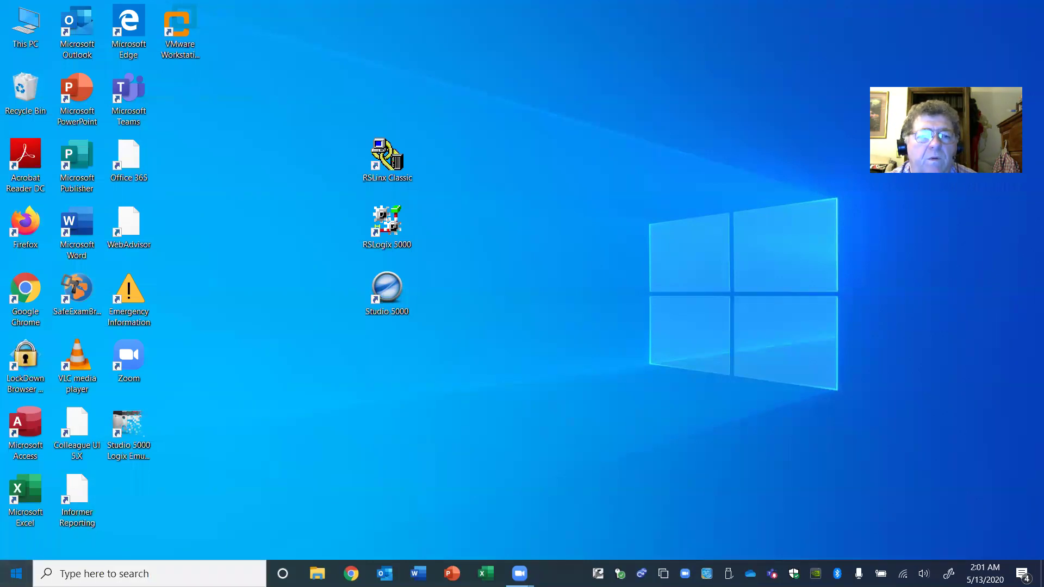
pyautogui.click(196, 360)
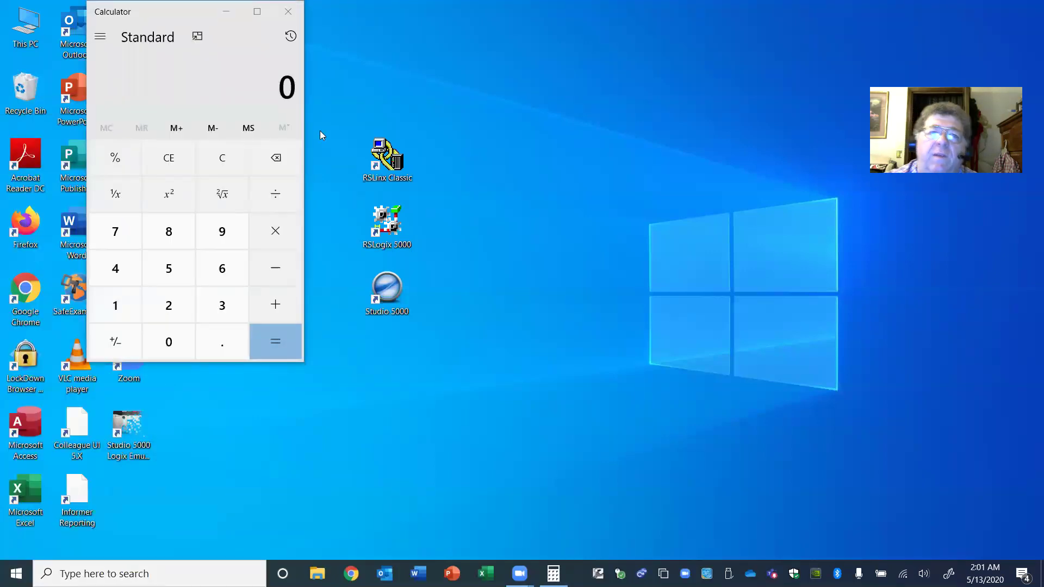
pyautogui.click(296, 22)
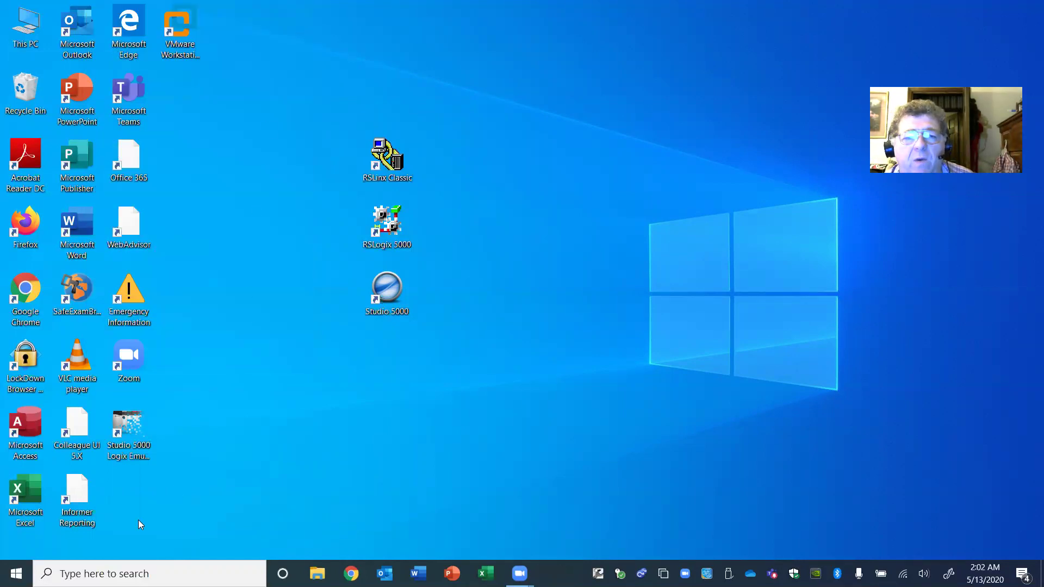
pyautogui.click(16, 573)
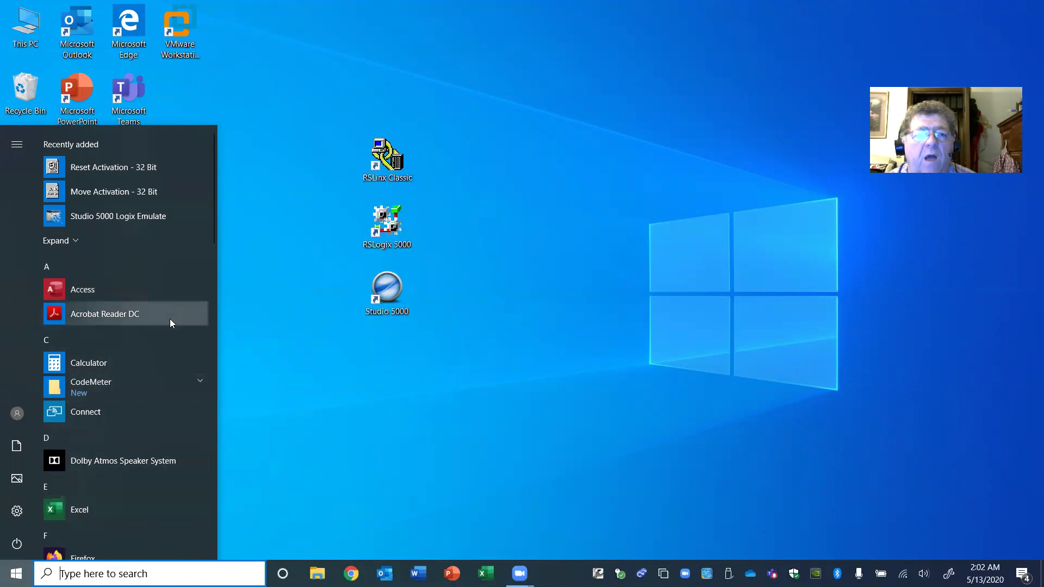
pyautogui.click(205, 291)
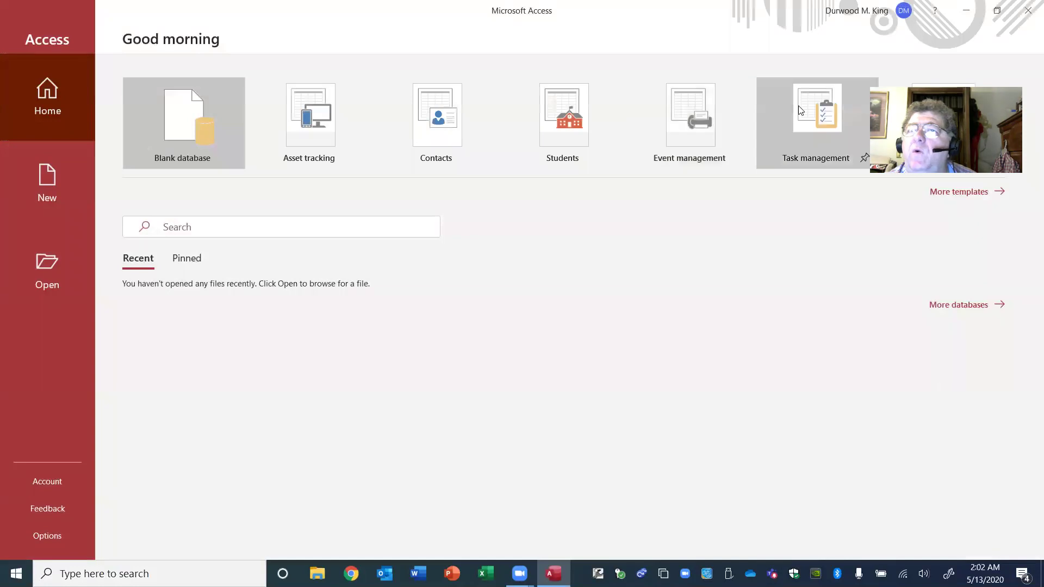
# Step: Close the Microsoft Access window
pyautogui.click(1028, 13)
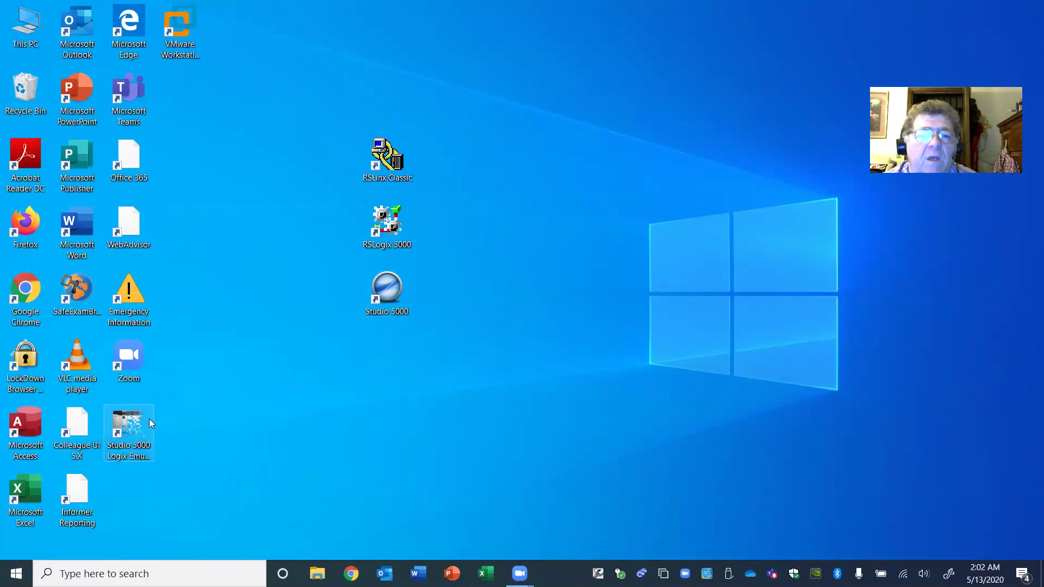
# Step: Launch Studio 5000 Logix Emulate from its desktop icon and select empty chassis slot 10
pyautogui.doubleClick(124, 433)
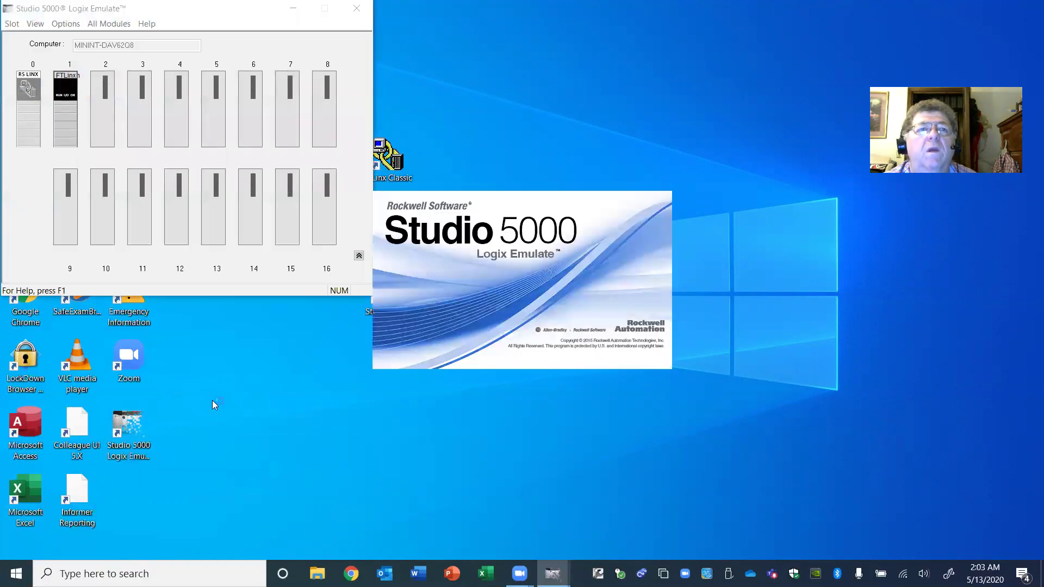
pyautogui.click(110, 190)
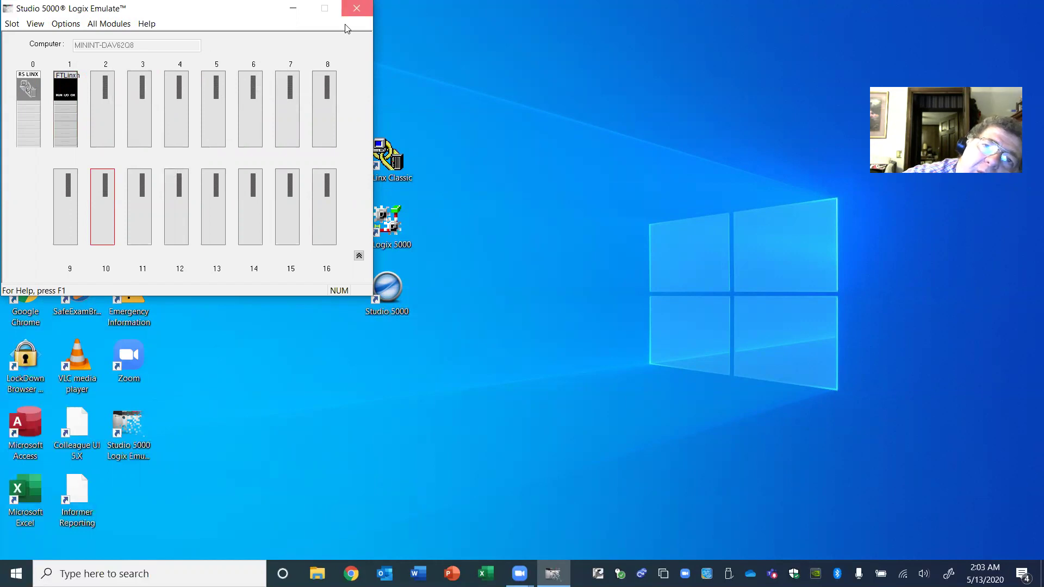
# Step: Close the chassis monitor and place the Logix Emulate shortcut beneath the Studio 5000 icon
pyautogui.click(354, 8)
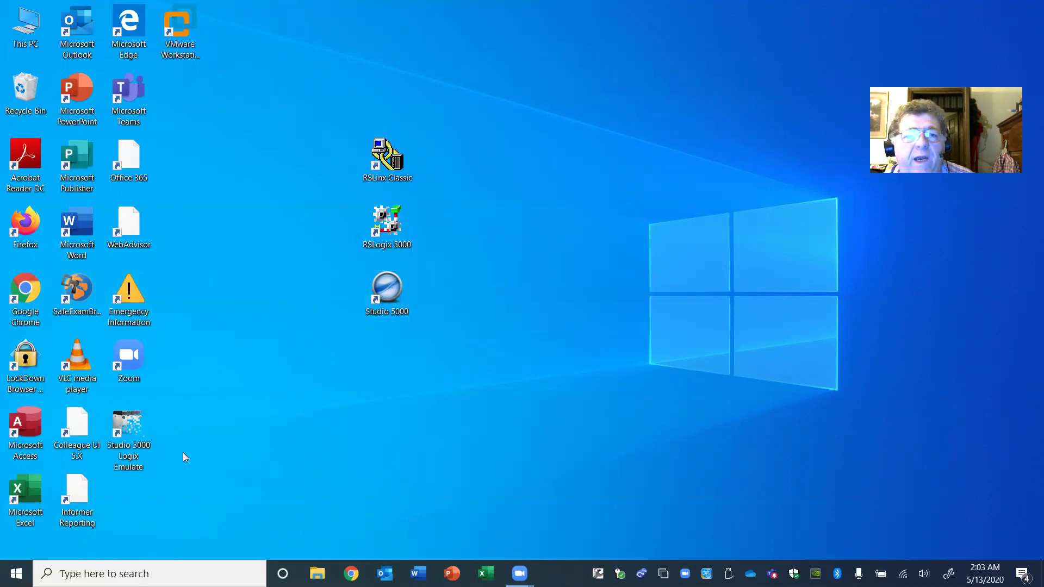
pyautogui.moveTo(126, 432); pyautogui.dragTo(384, 371)
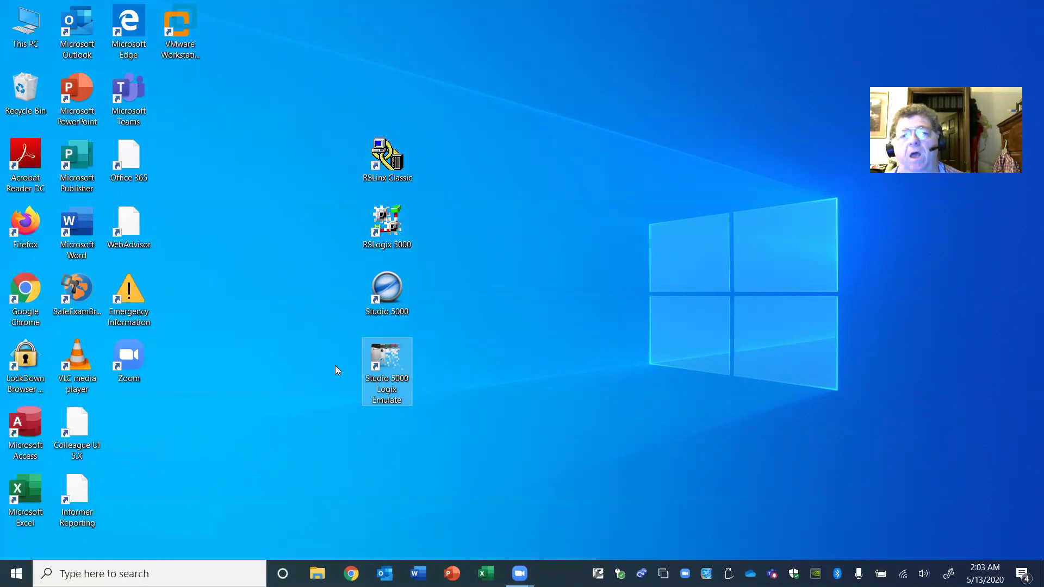
pyautogui.click(376, 332)
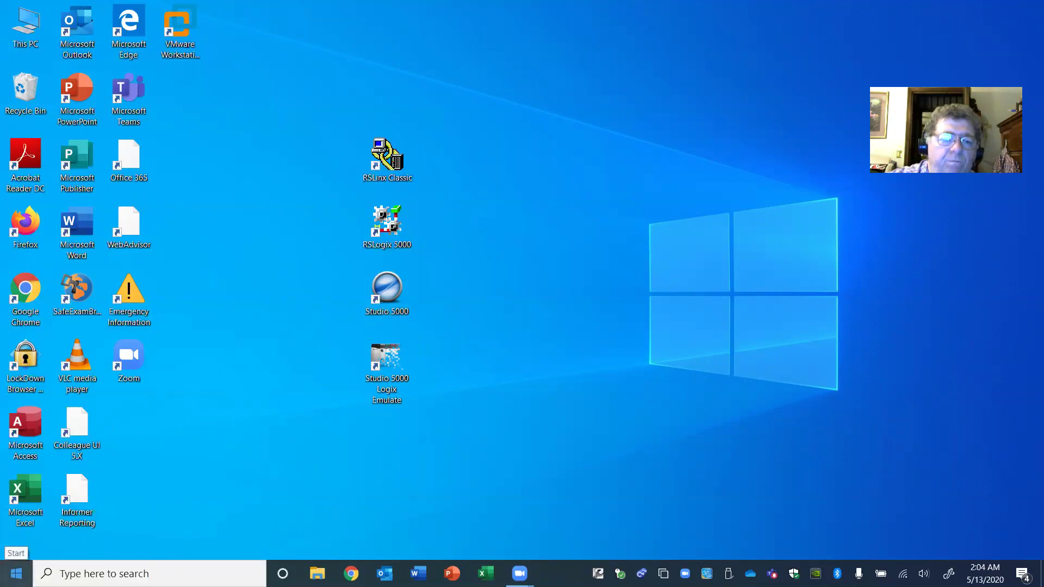
# Step: Open the Start menu app list and browse the Respondus and Rockwell Software folders
pyautogui.click(16, 574)
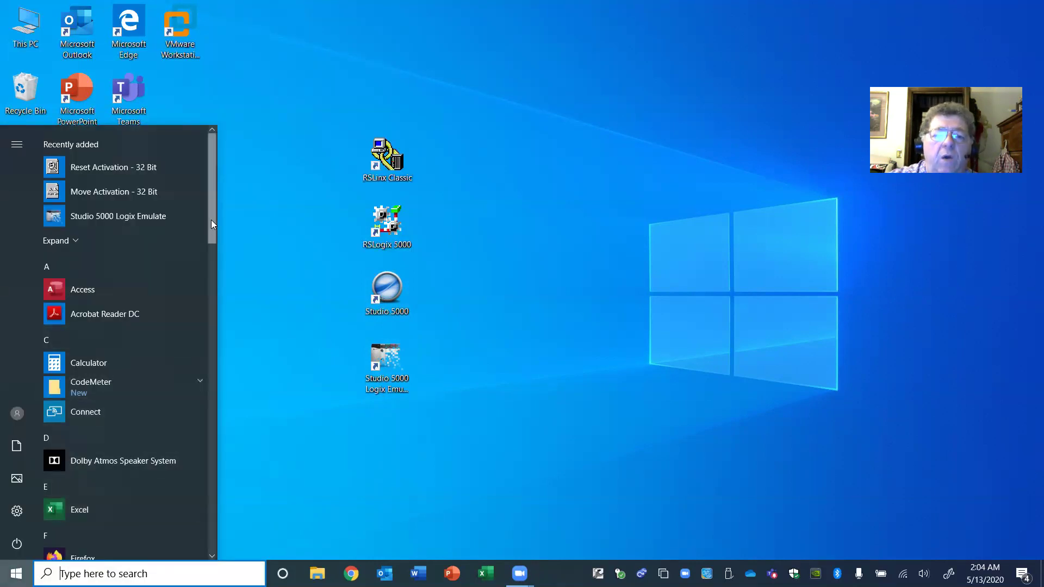
pyautogui.moveTo(211, 220); pyautogui.dragTo(206, 451)
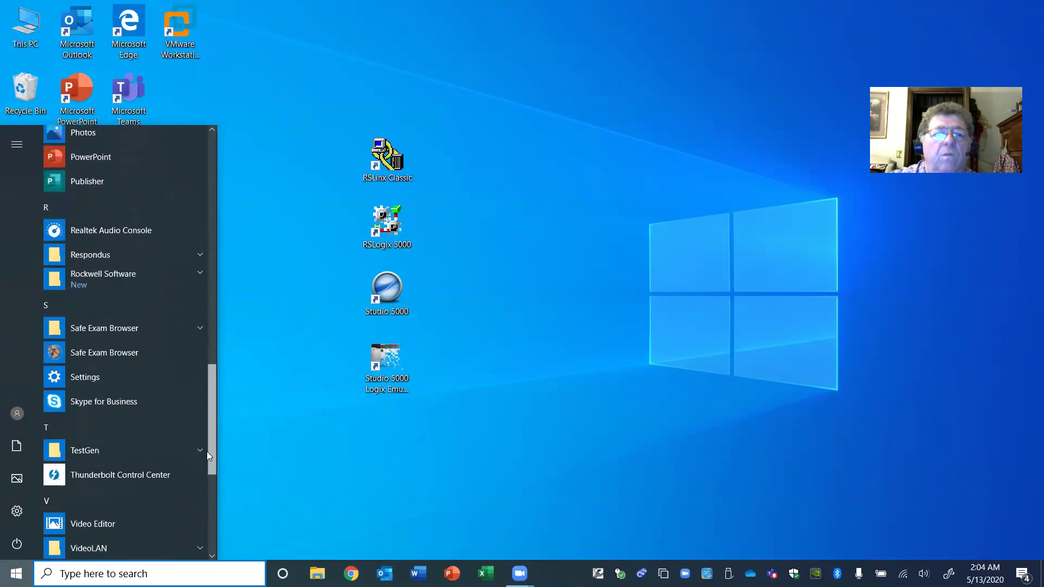
pyautogui.click(120, 264)
pyautogui.click(121, 263)
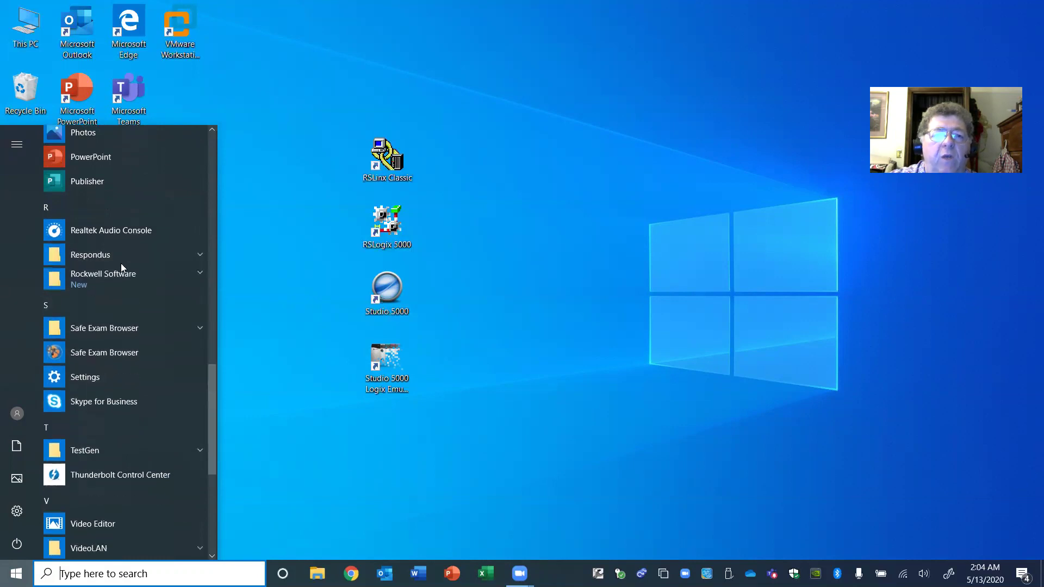
pyautogui.click(198, 275)
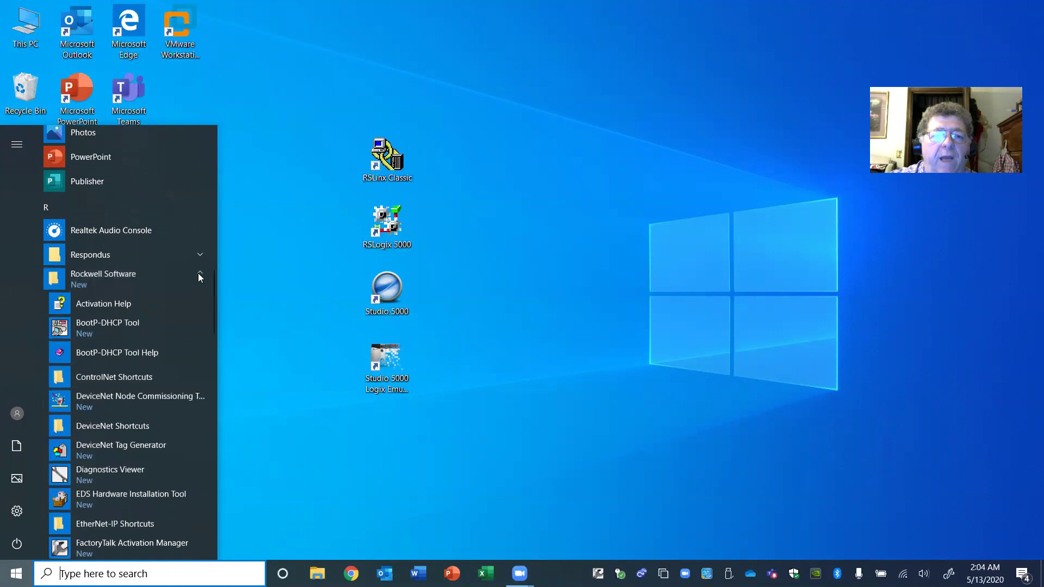
pyautogui.click(199, 275)
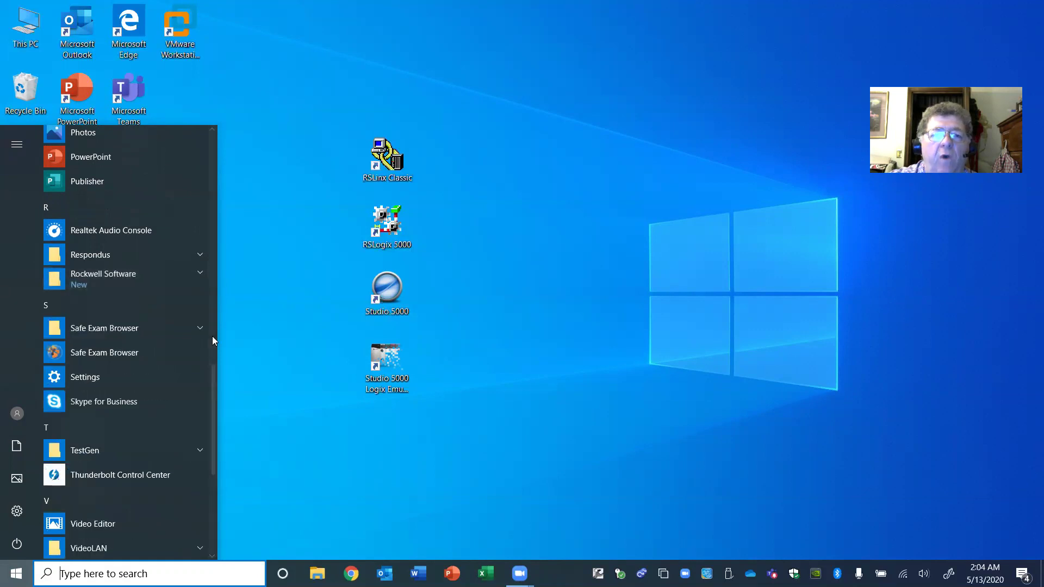
# Step: Expand the Rockwell Software folder and launch Studio 5000 from it
pyautogui.moveTo(213, 384)
pyautogui.mouseDown()
pyautogui.moveTo(215, 450)
pyautogui.moveTo(214, 371)
pyautogui.mouseUp()
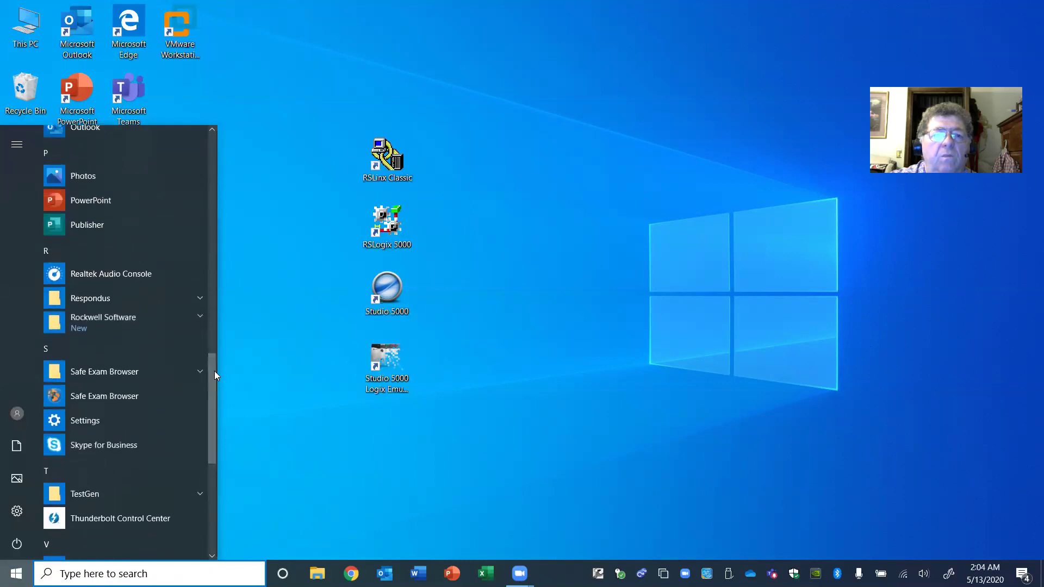
pyautogui.click(204, 312)
pyautogui.click(203, 313)
pyautogui.click(202, 314)
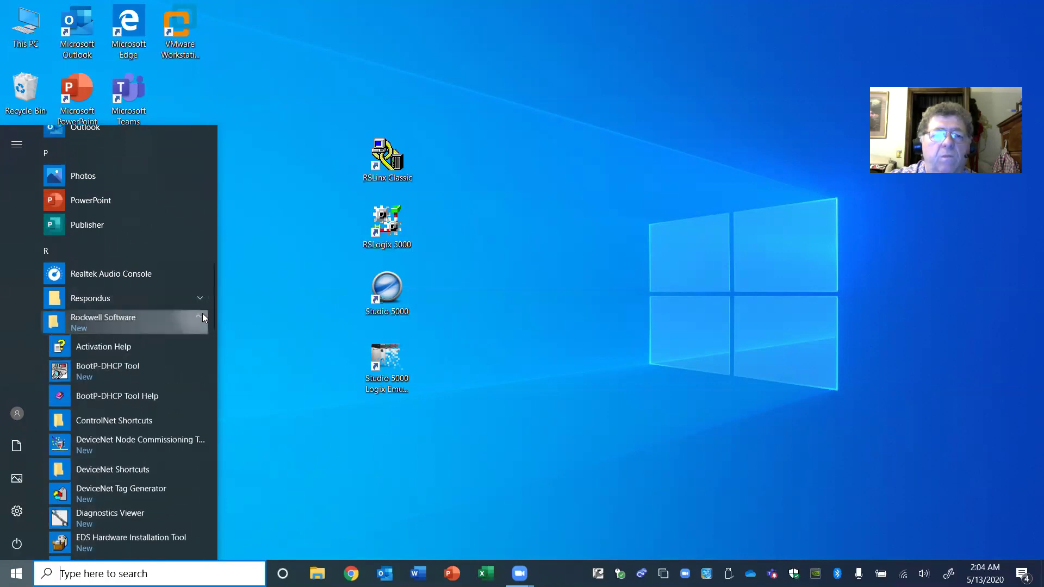
pyautogui.click(202, 313)
pyautogui.click(203, 313)
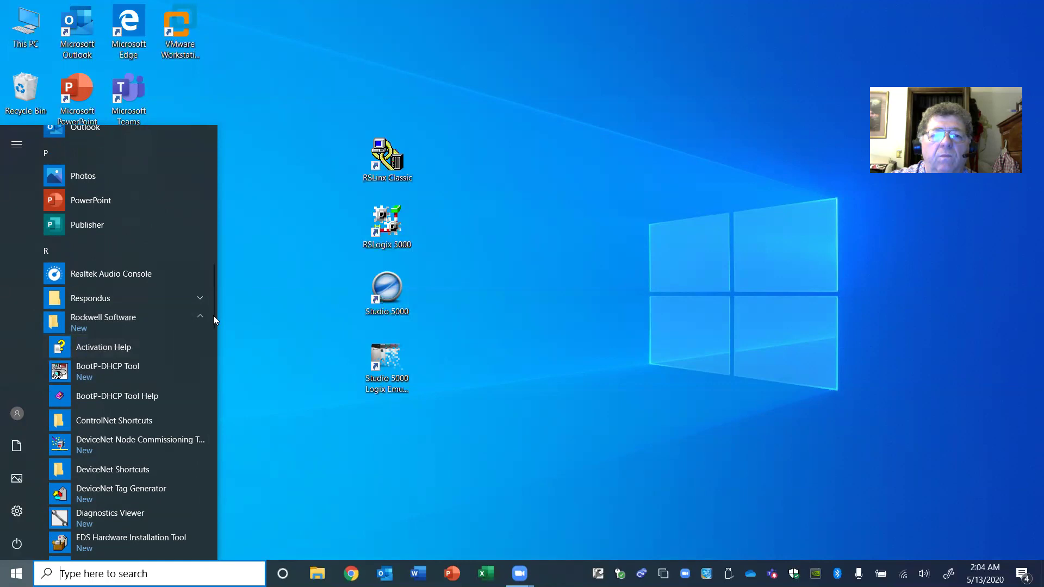
pyautogui.moveTo(213, 310); pyautogui.dragTo(203, 462)
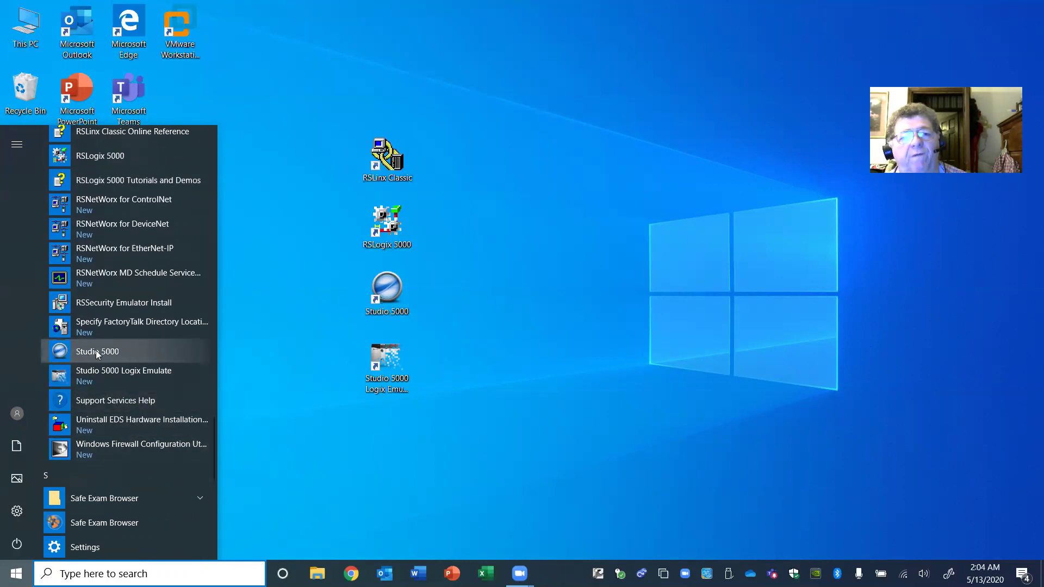
pyautogui.click(58, 351)
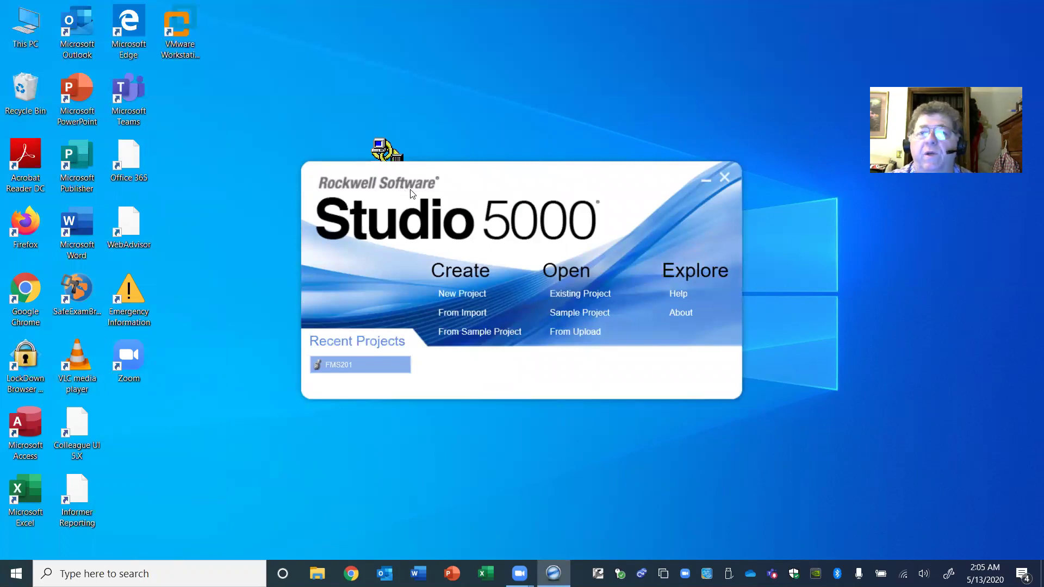
# Step: Close the Studio 5000 start window once its Create, Open and Explore options appear
pyautogui.click(724, 178)
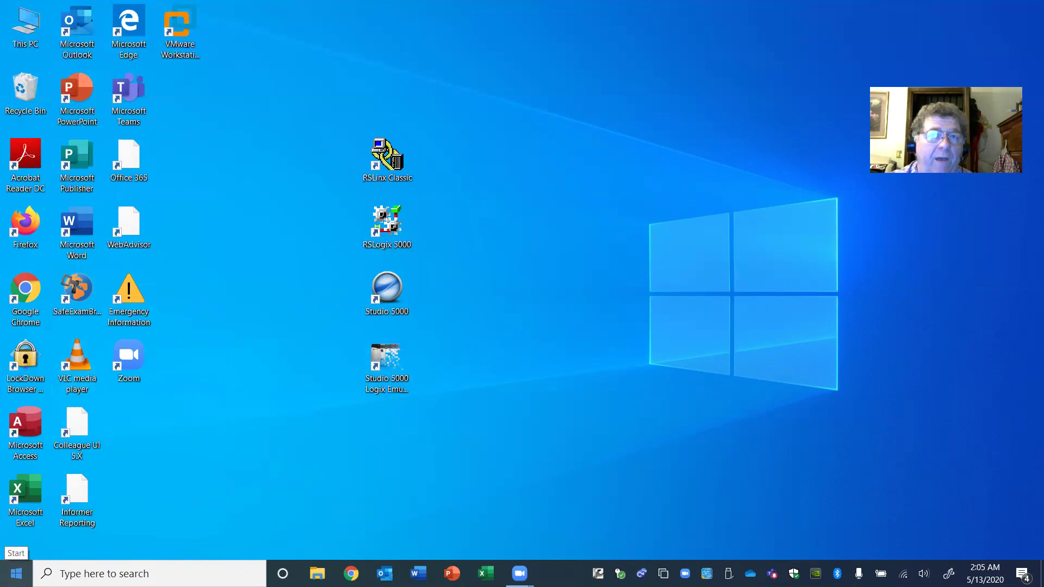
# Step: Launch Studio 5000 Logix Emulate from the Start menu's Rockwell Software folder
pyautogui.click(16, 574)
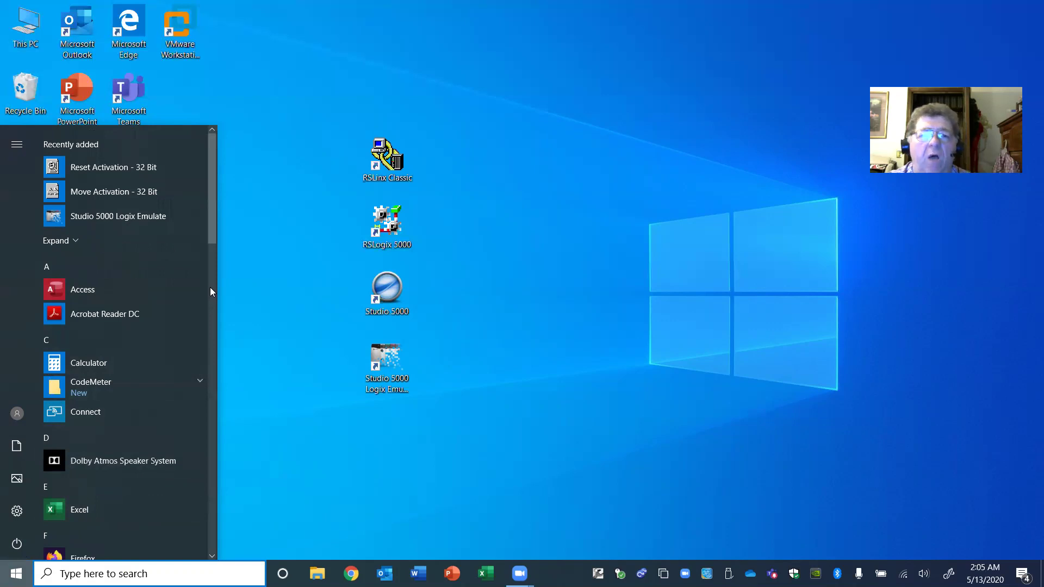
pyautogui.moveTo(211, 227); pyautogui.dragTo(197, 467)
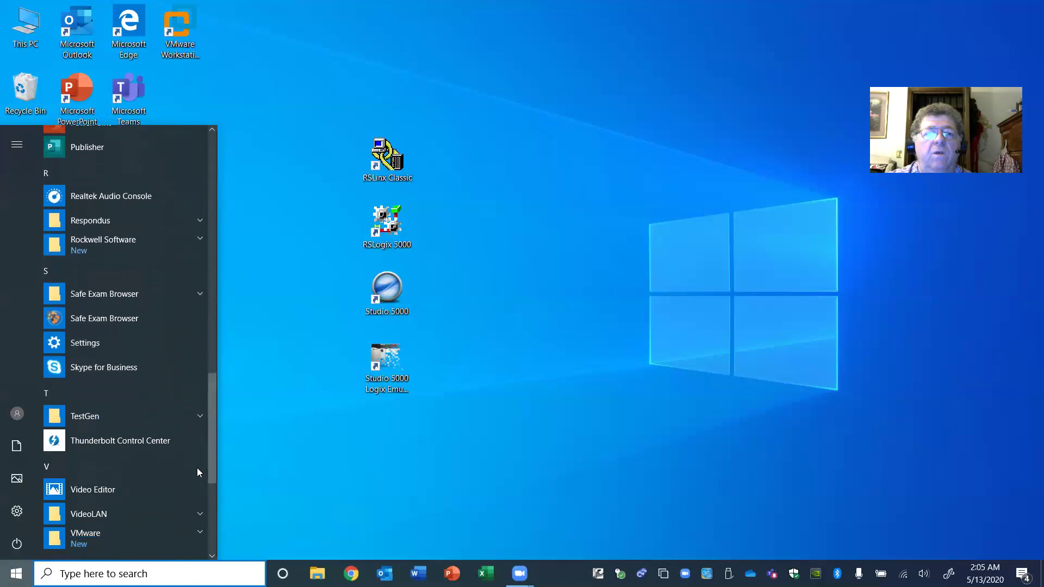
pyautogui.click(197, 237)
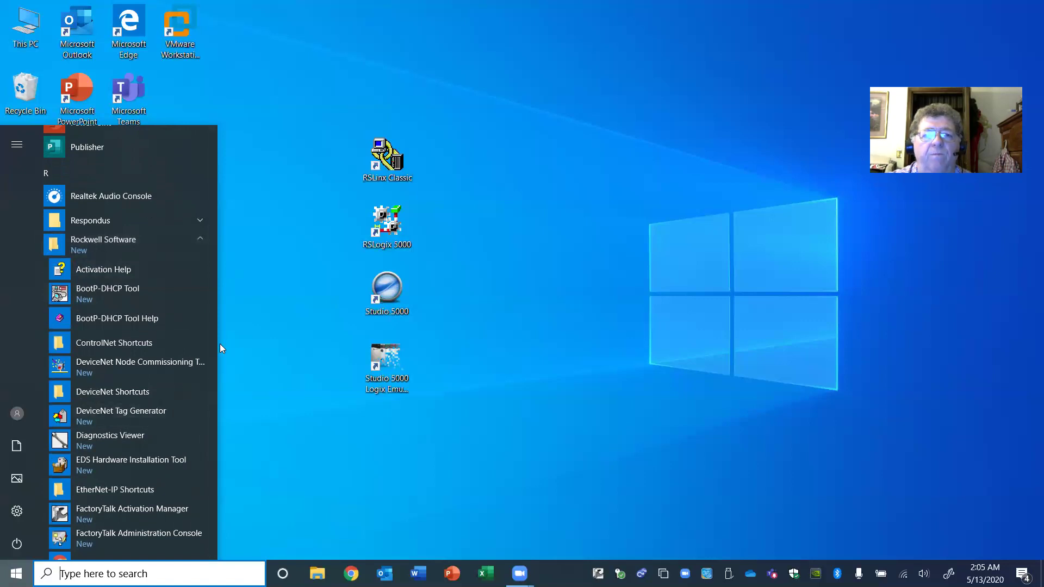
pyautogui.moveTo(211, 252)
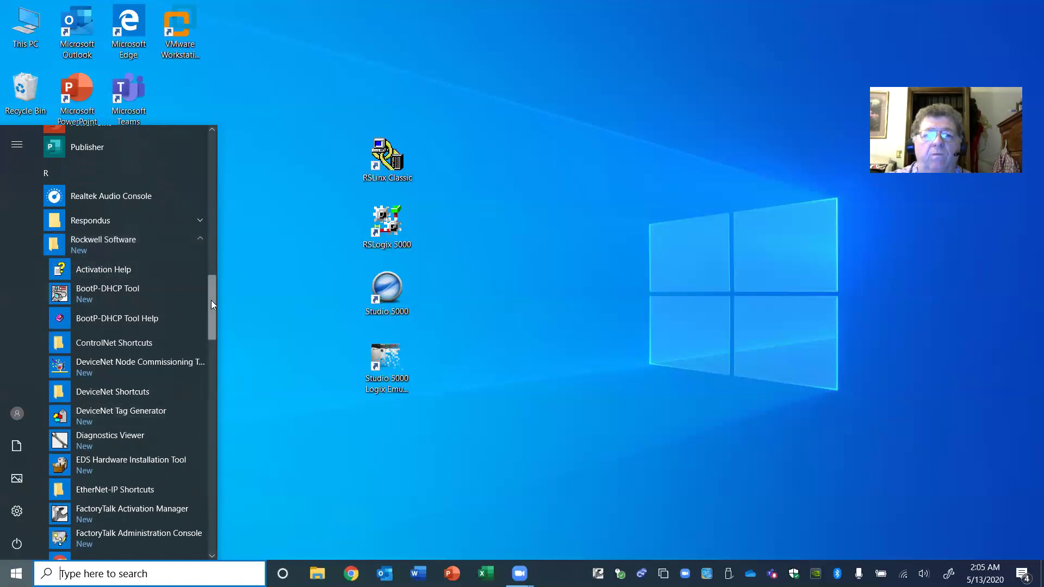
pyautogui.moveTo(211, 300); pyautogui.dragTo(216, 440)
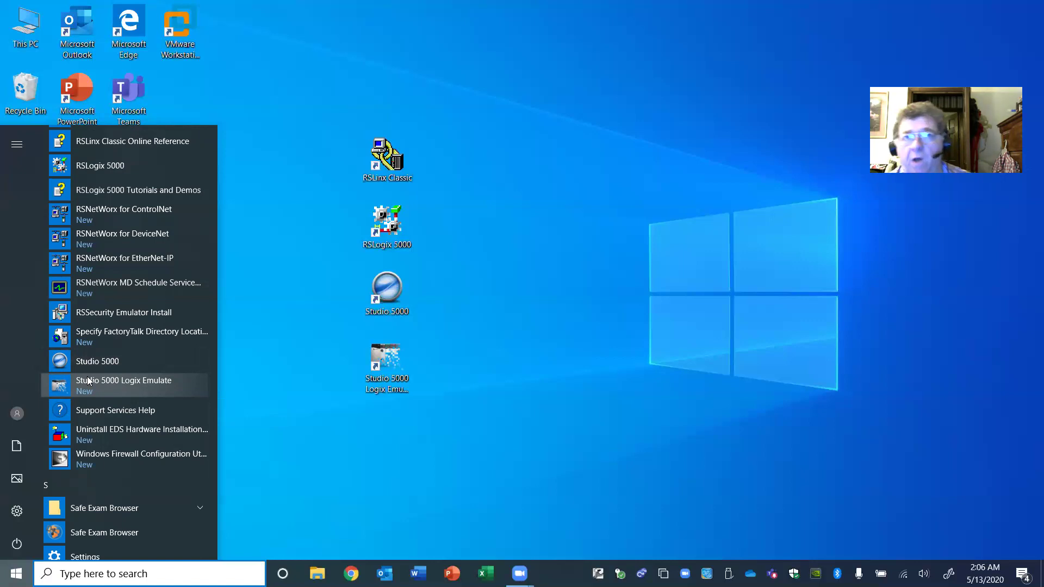
pyautogui.click(88, 381)
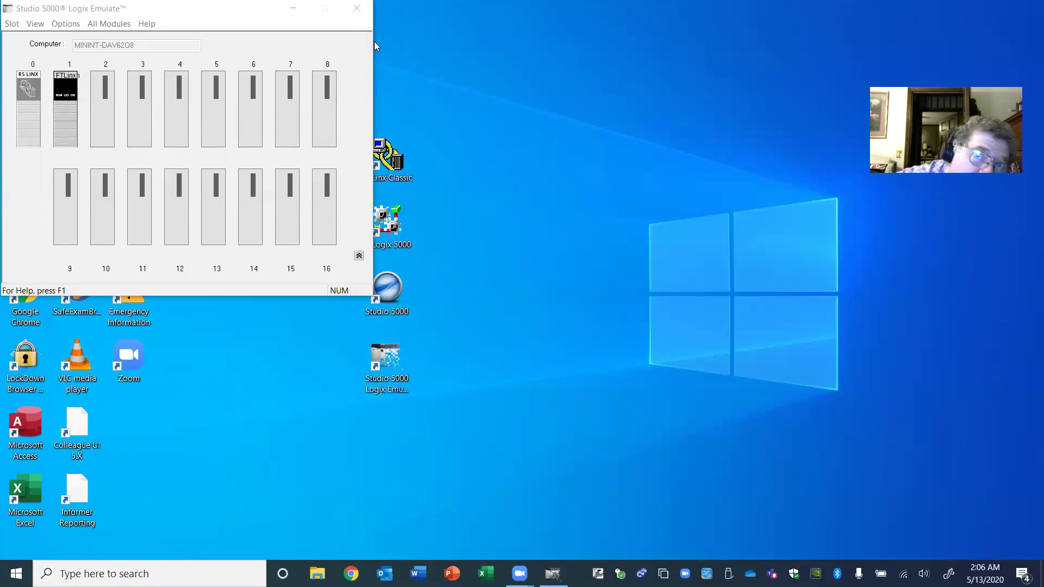
# Step: Close the Logix Emulate chassis monitor showing RSLinx and FTLinx in slots 0 and 1
pyautogui.click(358, 9)
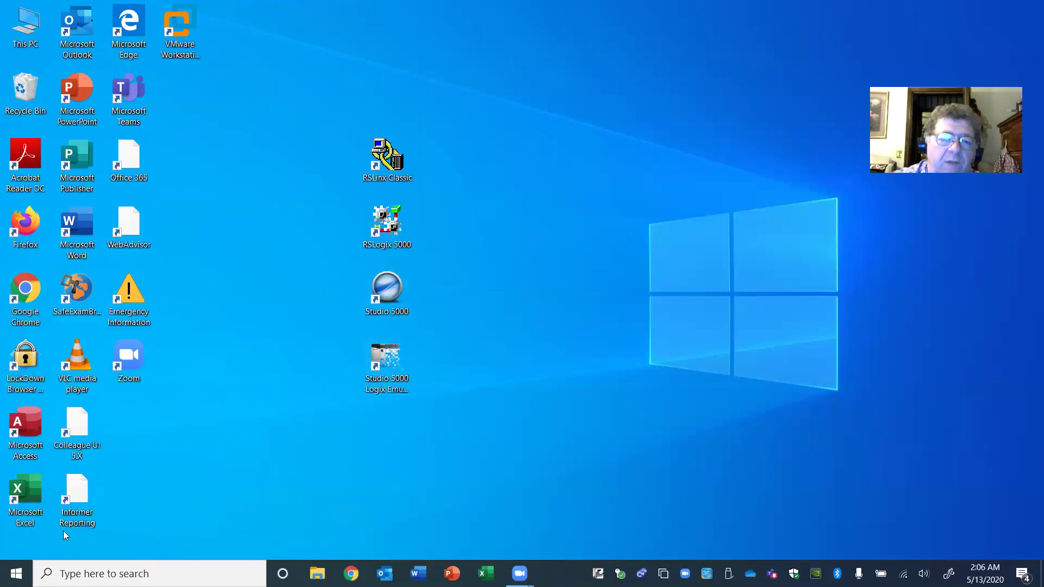
# Step: Drag Studio 5000 from the Rockwell Software folder onto the desktop as 'Studio 5000 (2)'
pyautogui.click(16, 574)
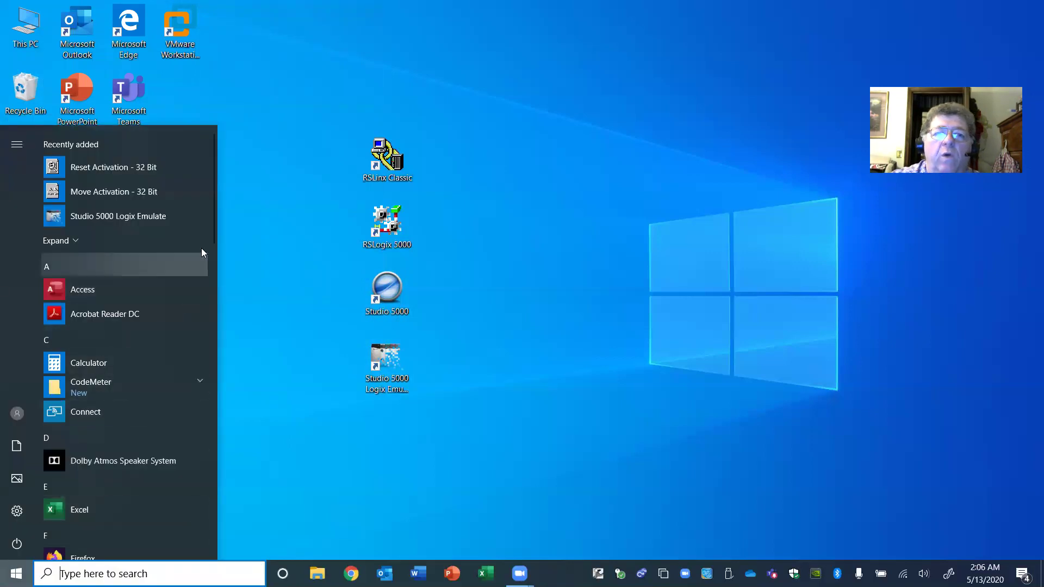
pyautogui.moveTo(209, 234); pyautogui.dragTo(222, 468)
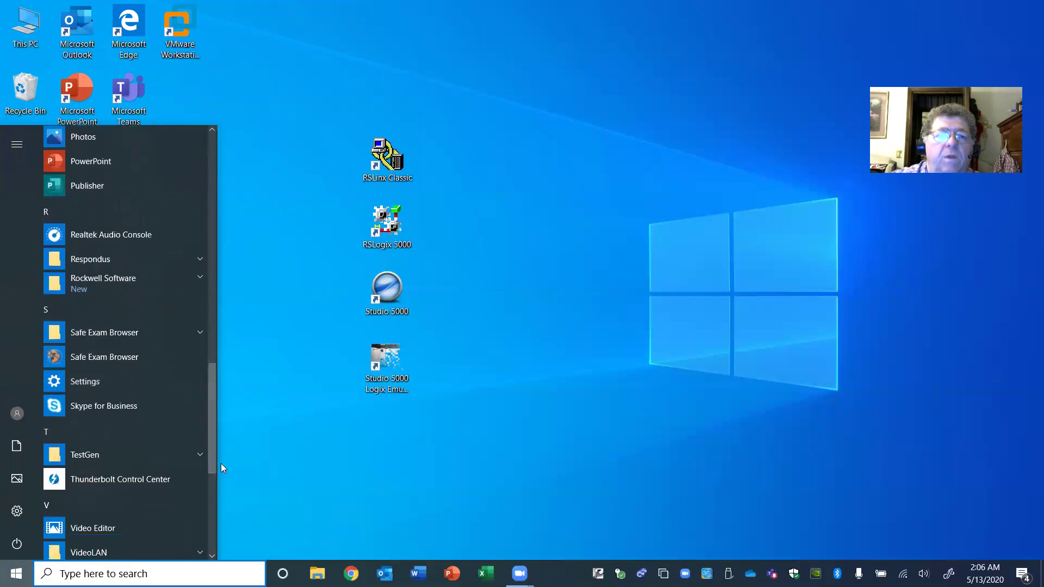
pyautogui.click(199, 279)
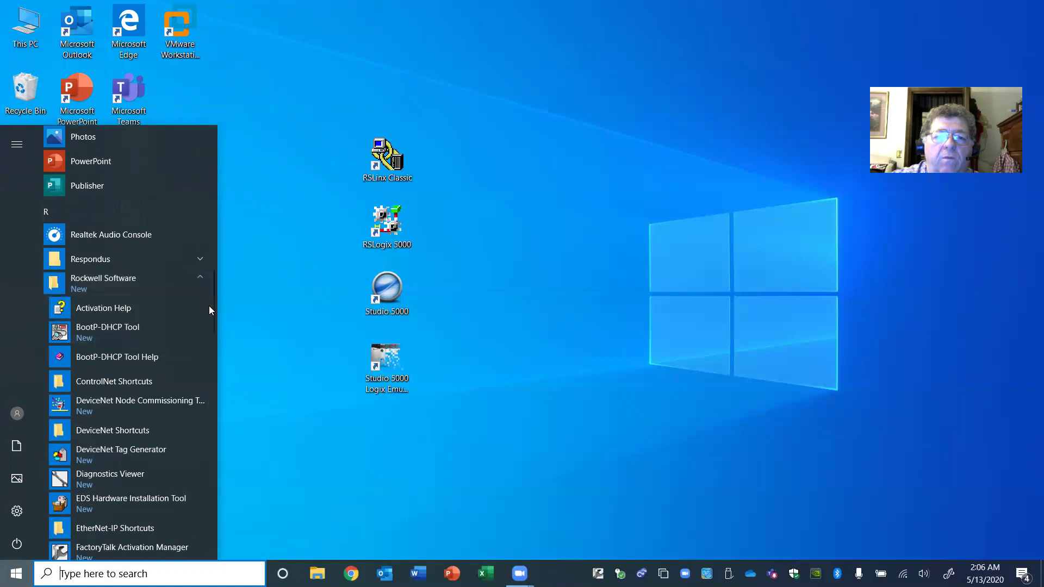
pyautogui.moveTo(210, 316); pyautogui.dragTo(215, 453)
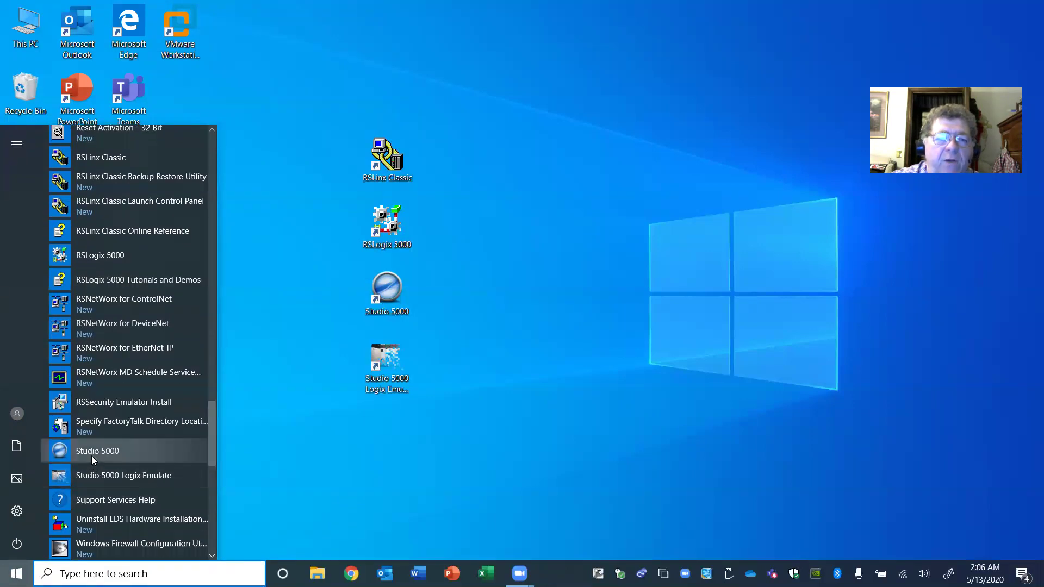
pyautogui.moveTo(87, 450); pyautogui.dragTo(597, 216)
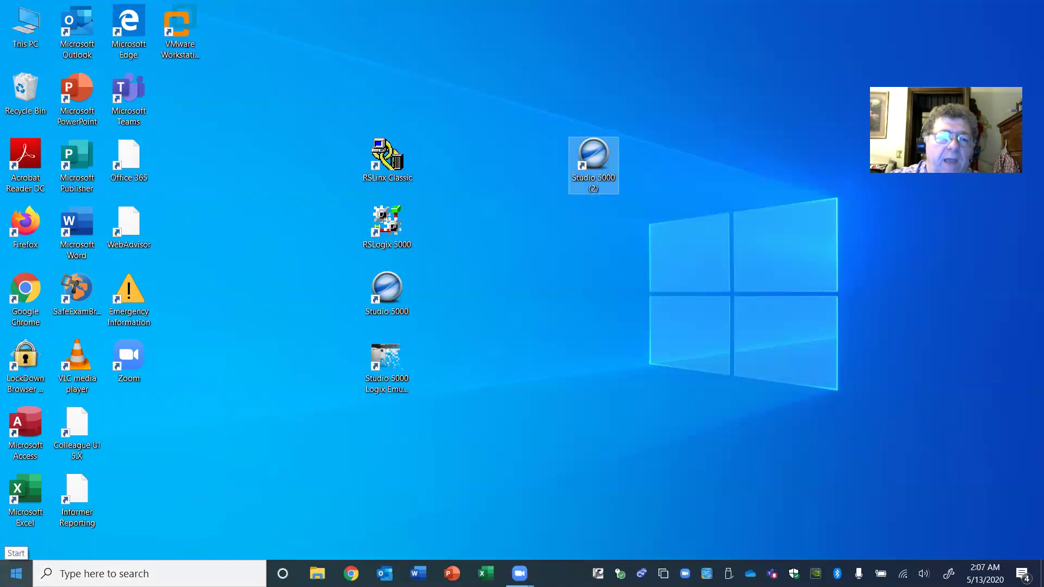
pyautogui.click(16, 574)
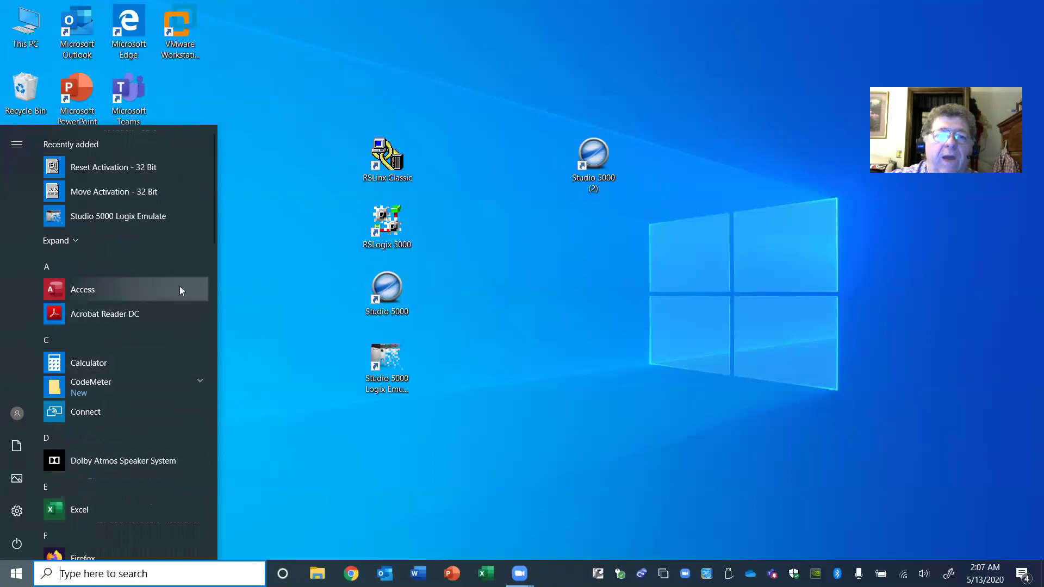
# Step: Launch RSNetWorx for ControlNet from the Rockwell Software folder, then close its window
pyautogui.click(210, 243)
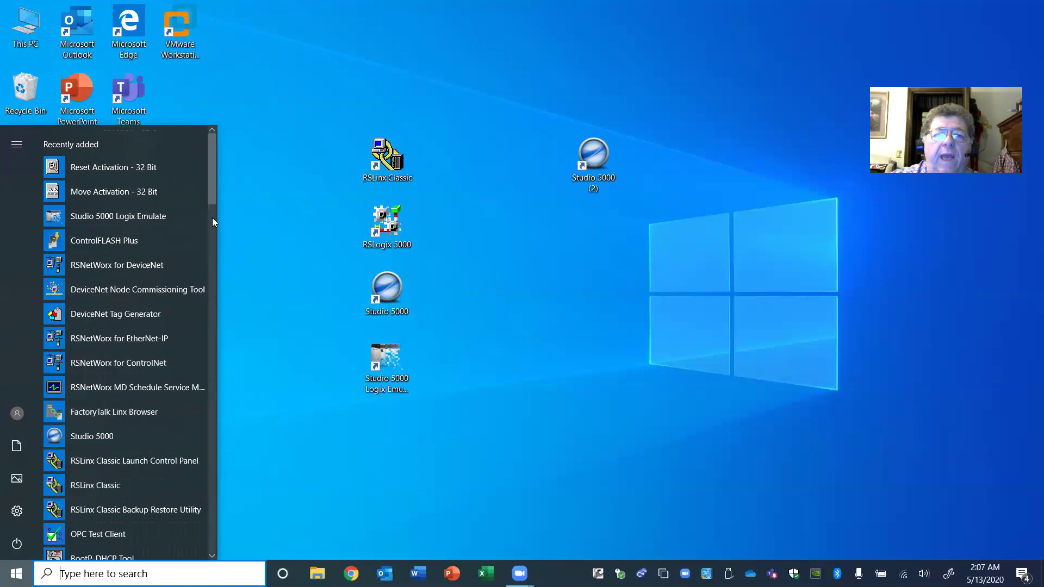
pyautogui.moveTo(212, 191); pyautogui.dragTo(203, 489)
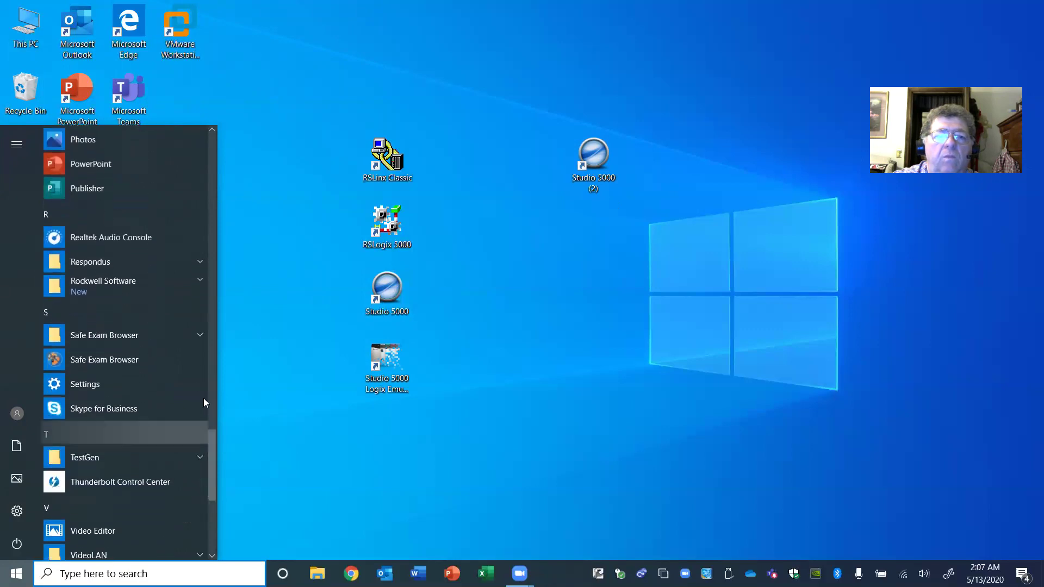
pyautogui.click(200, 287)
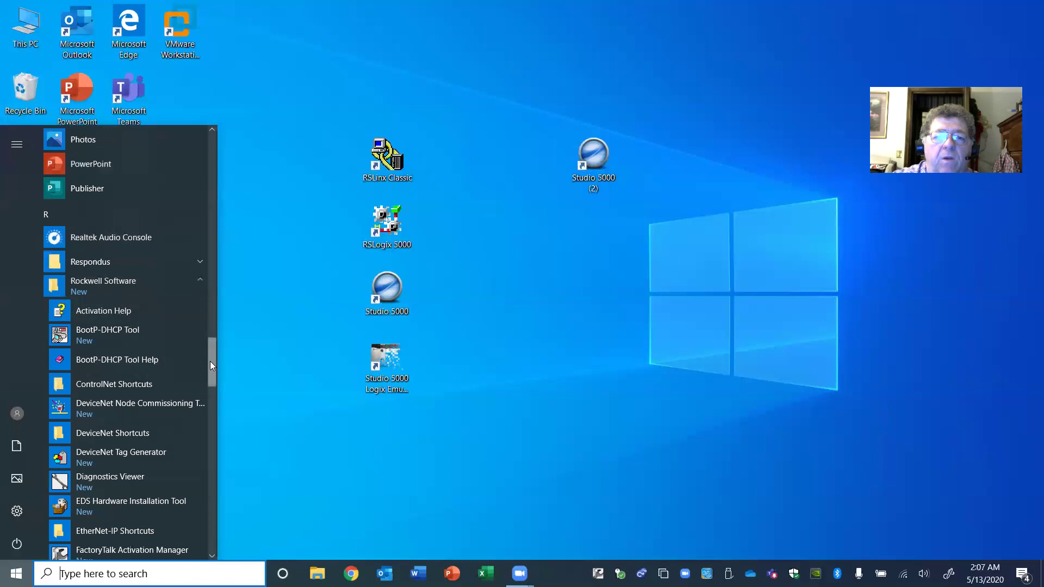
pyautogui.moveTo(210, 361); pyautogui.dragTo(209, 458)
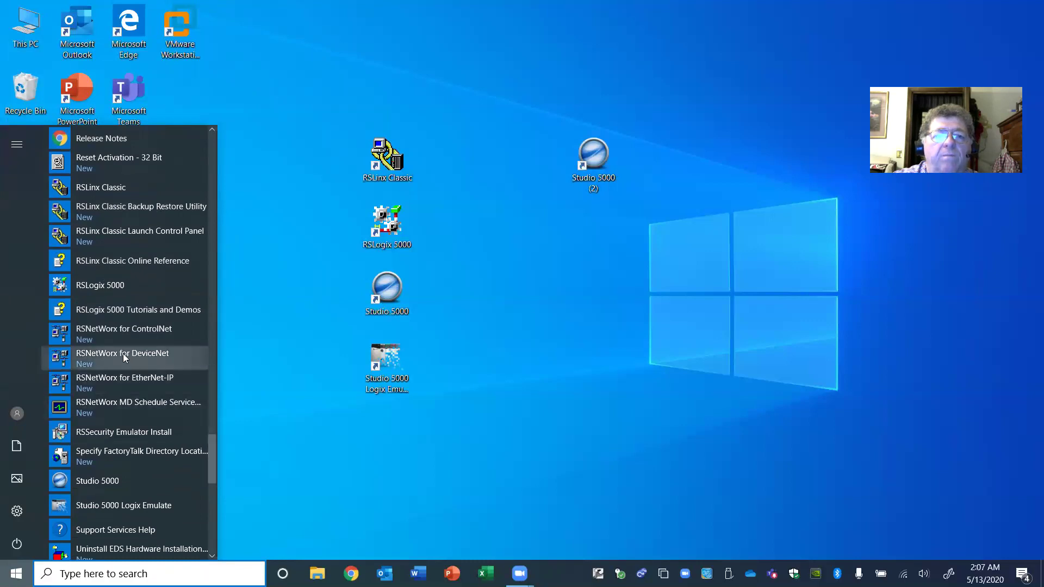
pyautogui.click(120, 332)
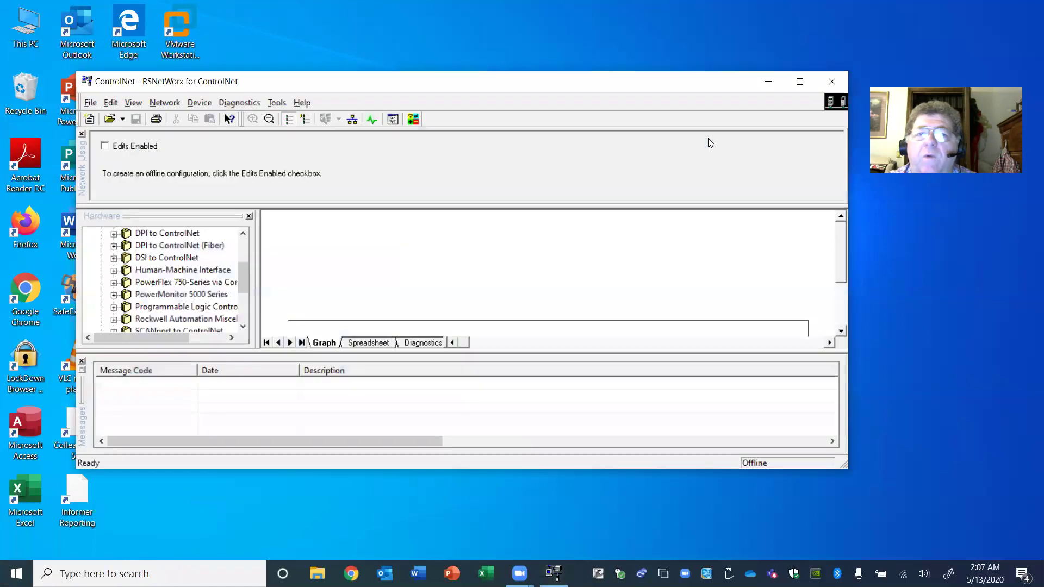
pyautogui.click(833, 82)
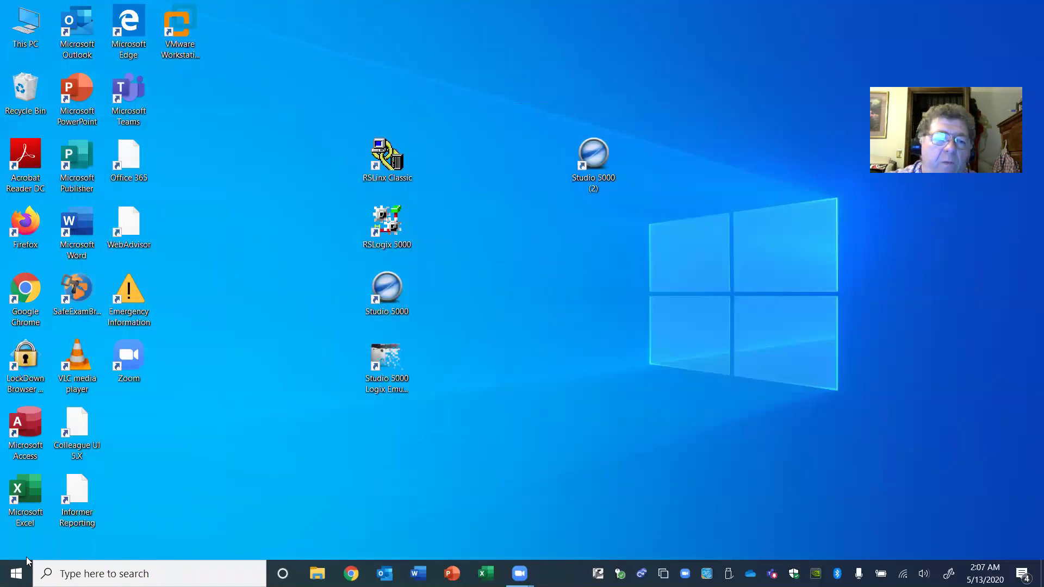
# Step: Drag Studio 5000 Logix Emulate from Rockwell Software onto the desktop below Studio 5000 (2)
pyautogui.click(16, 573)
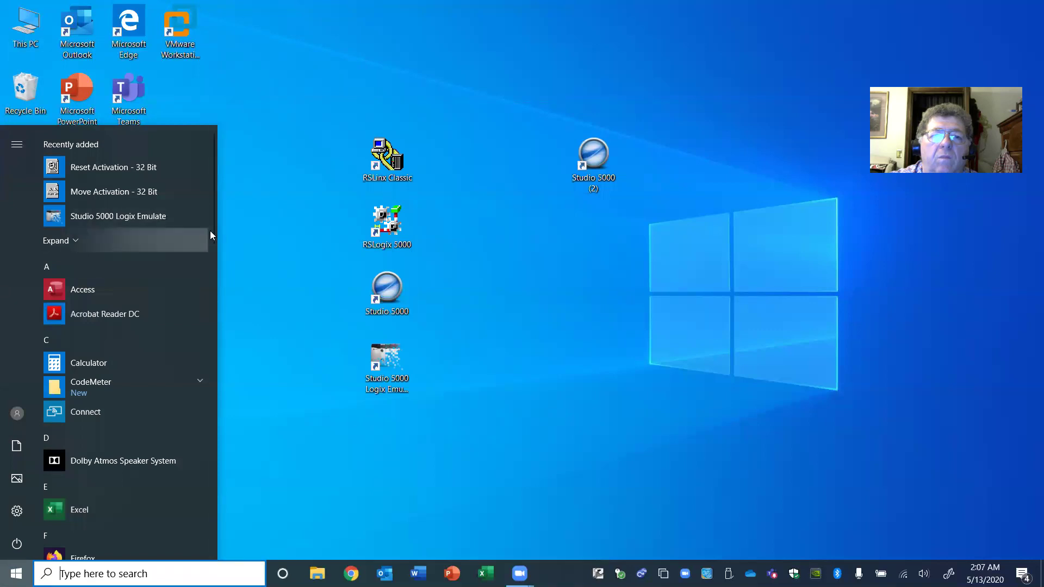
pyautogui.moveTo(215, 224); pyautogui.dragTo(209, 457)
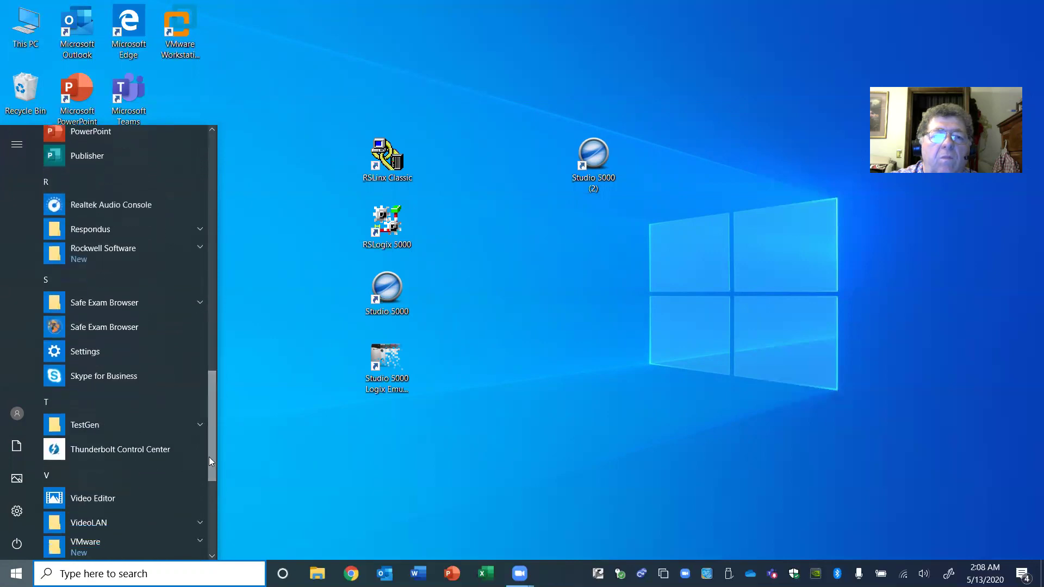
pyautogui.click(201, 244)
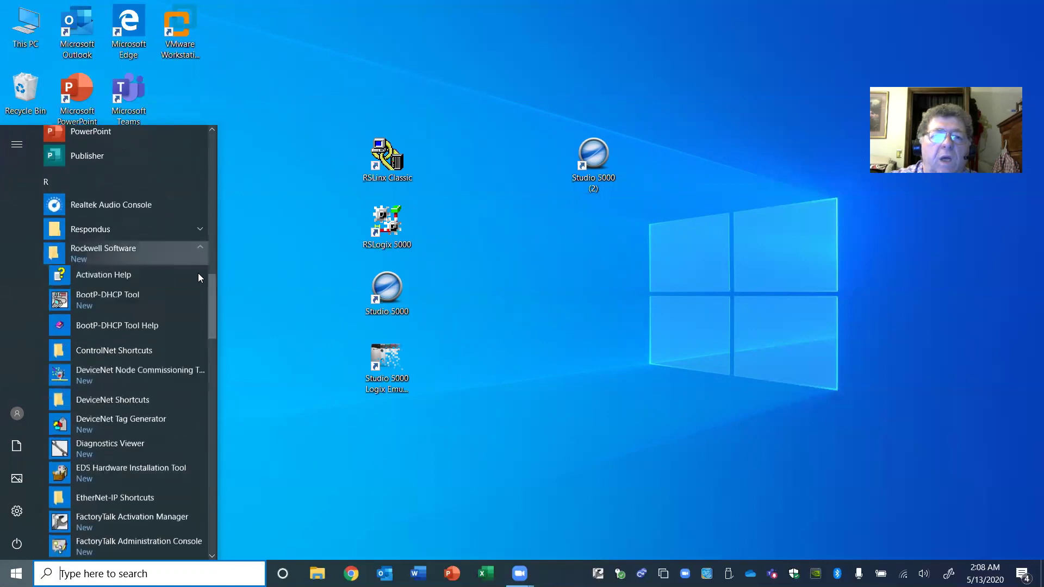
pyautogui.moveTo(214, 297); pyautogui.dragTo(198, 449)
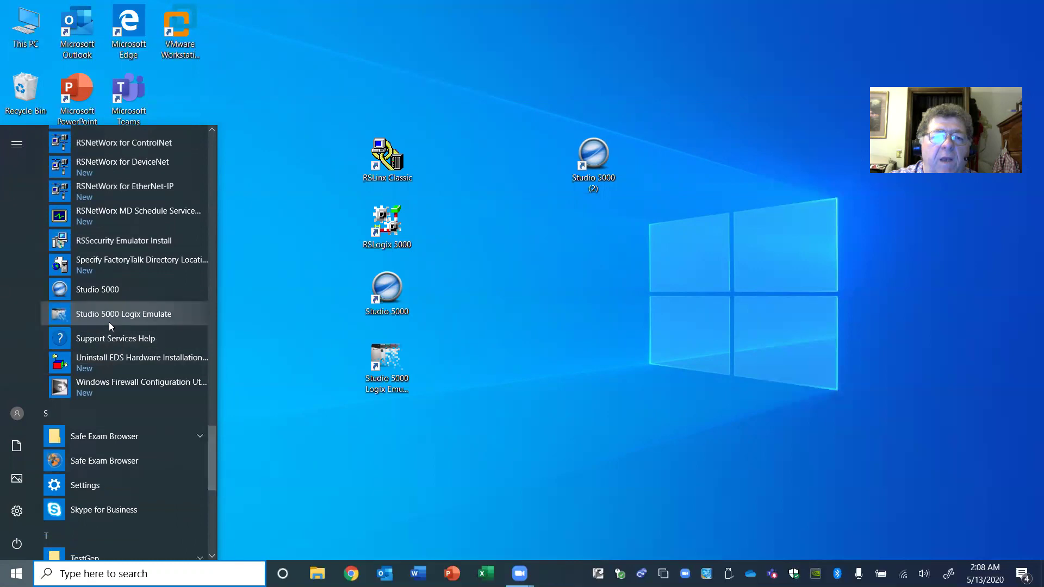
pyautogui.click(107, 318)
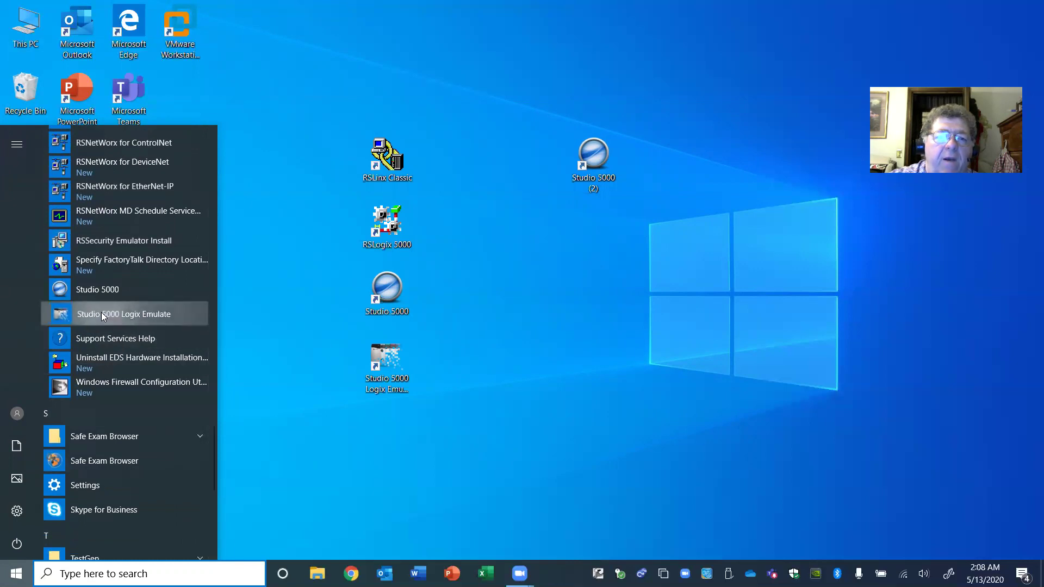
pyautogui.moveTo(108, 320); pyautogui.dragTo(582, 323)
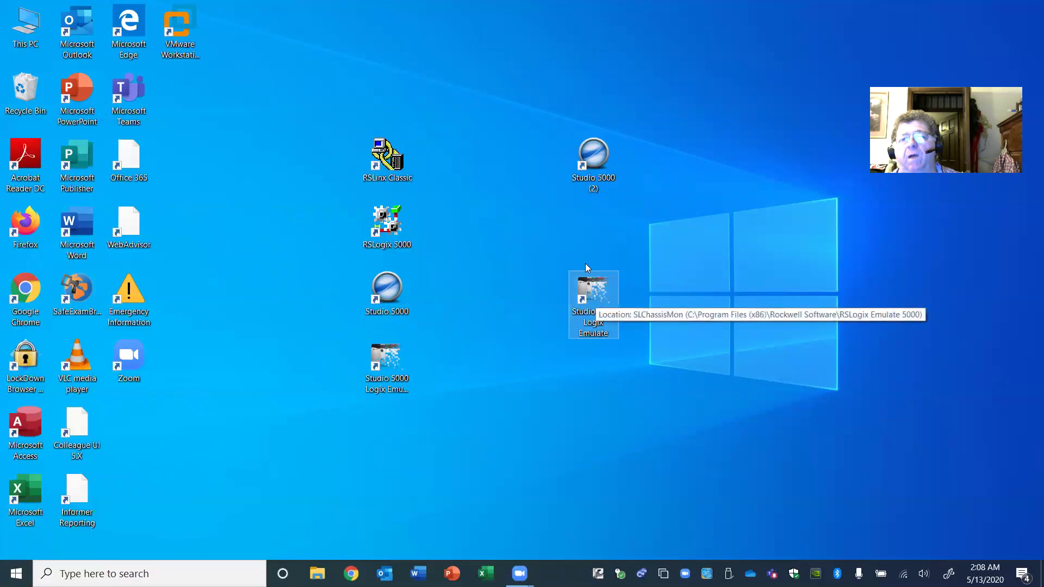
pyautogui.click(588, 161)
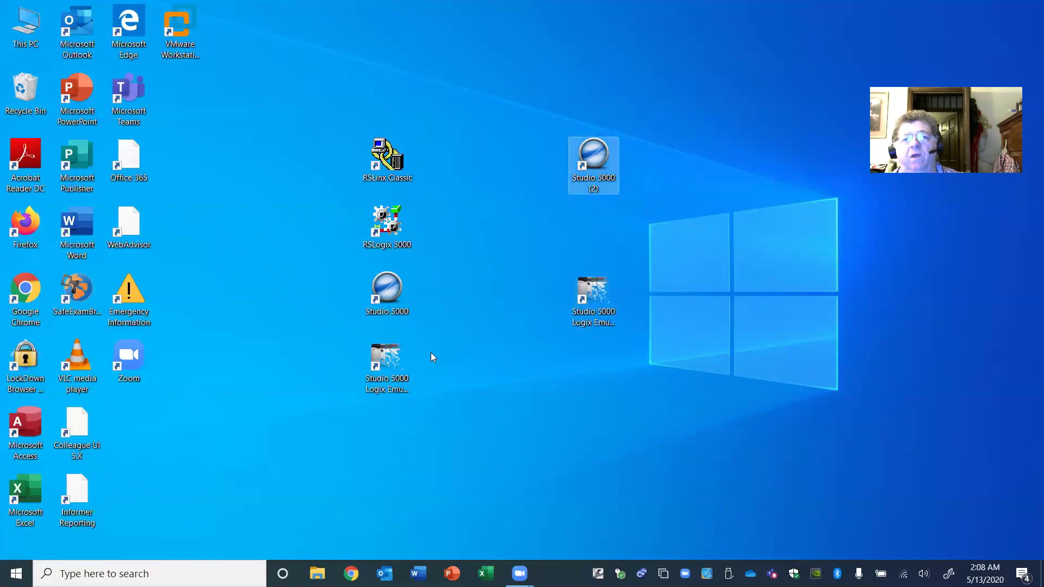
# Step: Delete the duplicate 'Studio 5000 (2)' and extra Logix Emulate desktop shortcuts
pyautogui.click(587, 129)
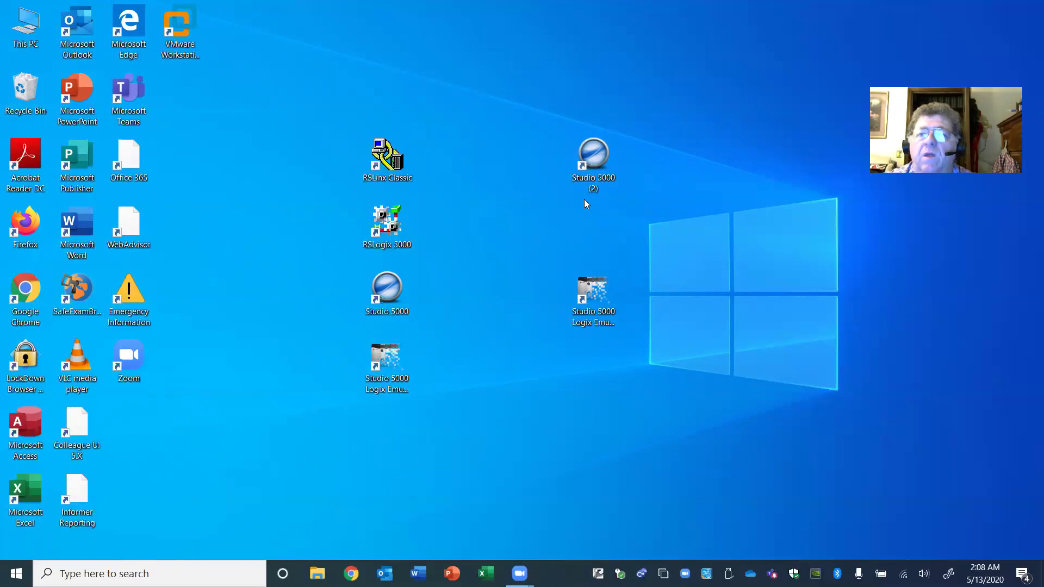
pyautogui.rightClick(594, 159)
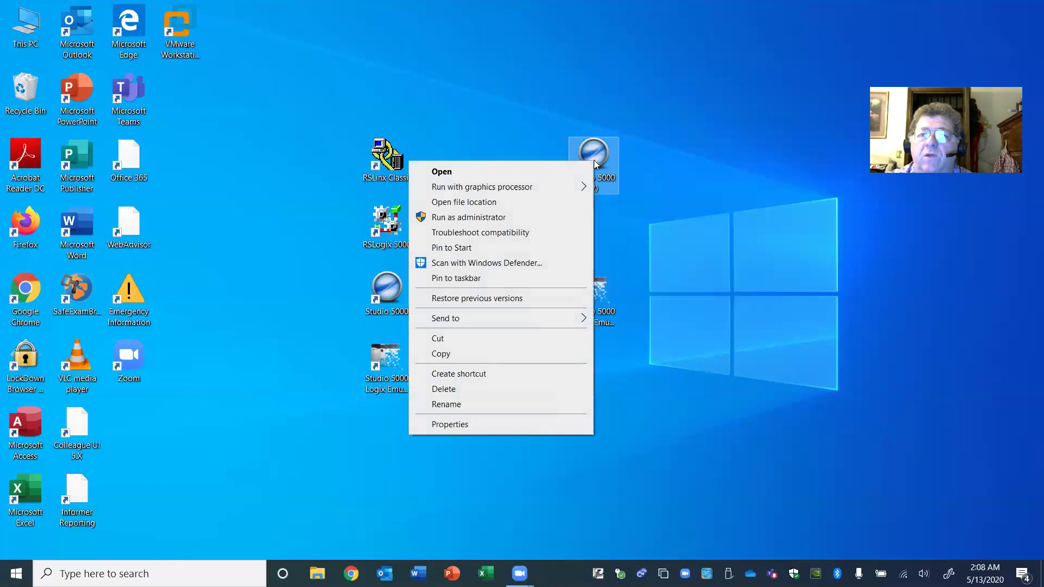
pyautogui.click(501, 390)
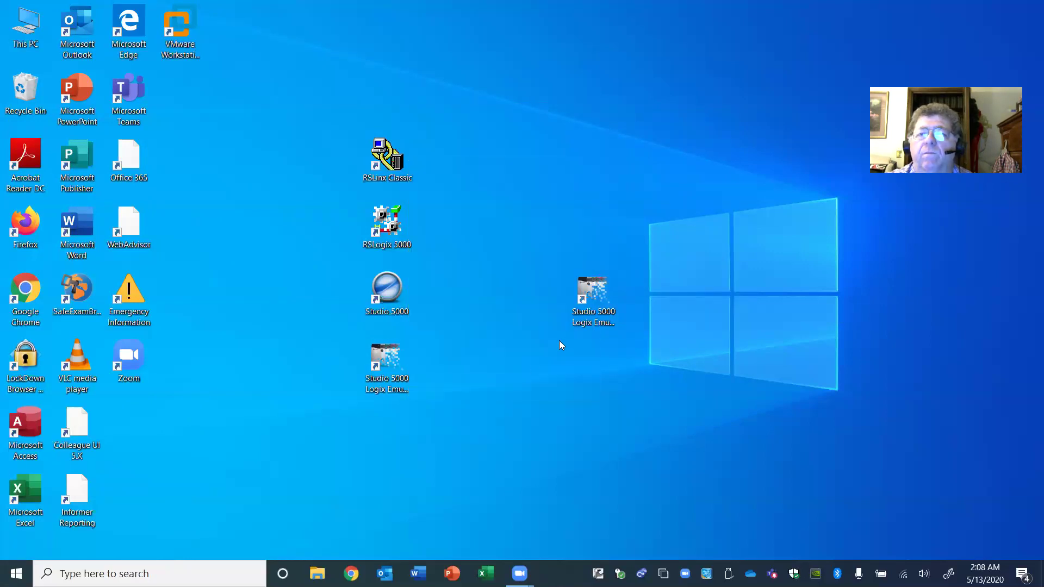
pyautogui.rightClick(594, 306)
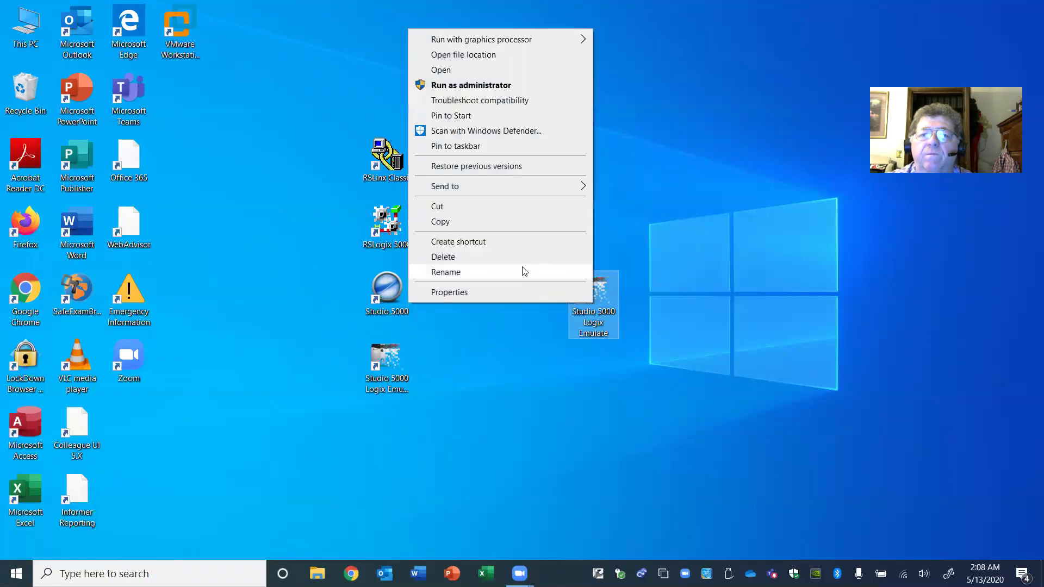
pyautogui.click(523, 256)
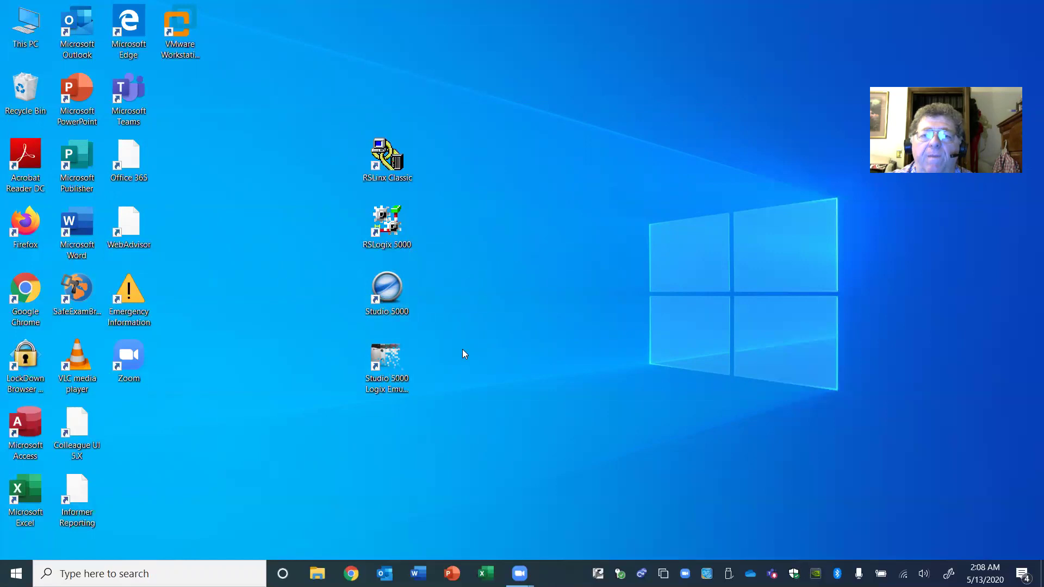
pyautogui.doubleClick(386, 289)
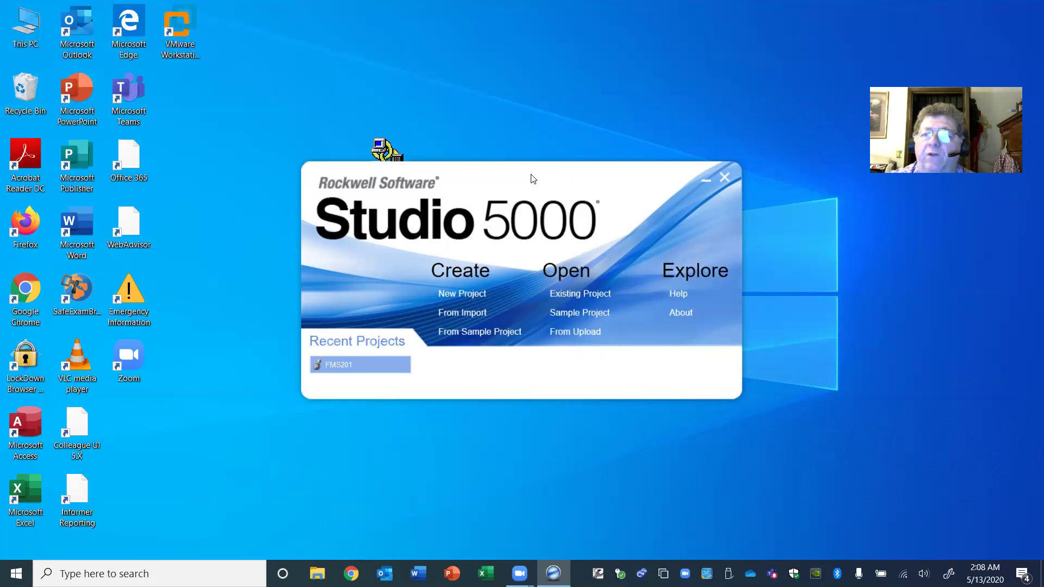
pyautogui.moveTo(533, 178); pyautogui.dragTo(693, 52)
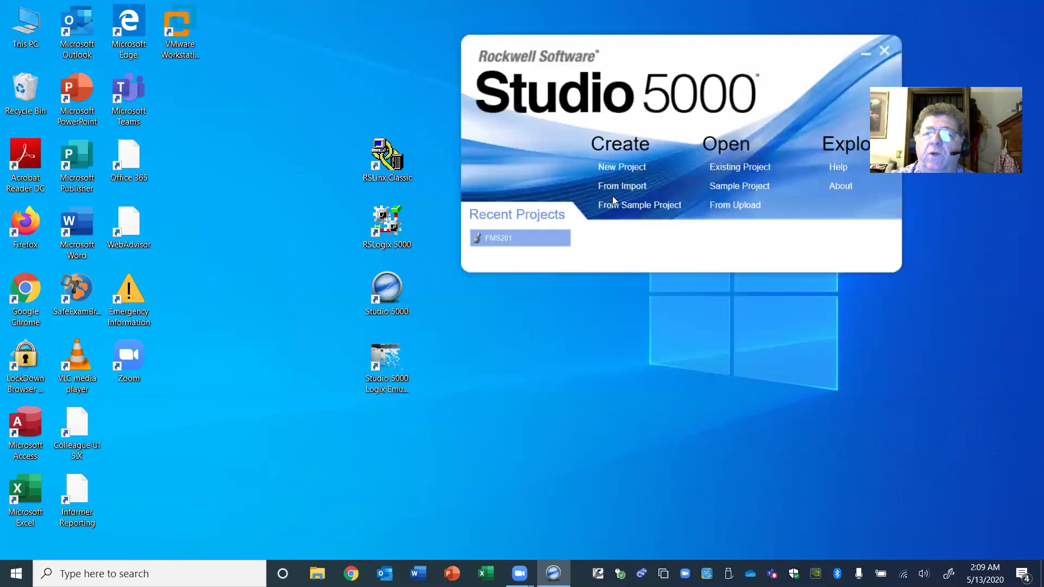
pyautogui.doubleClick(395, 368)
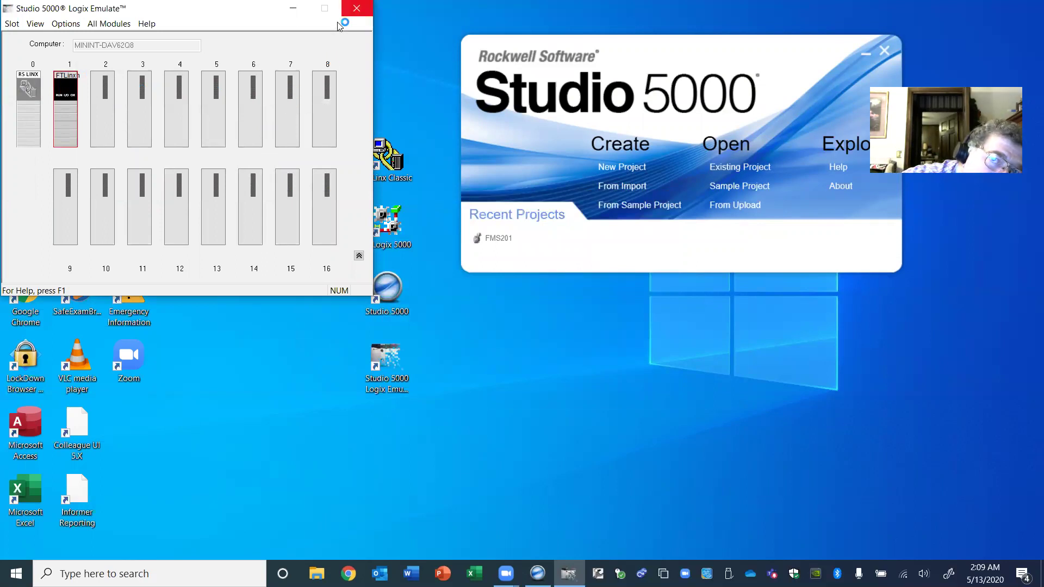
pyautogui.click(356, 8)
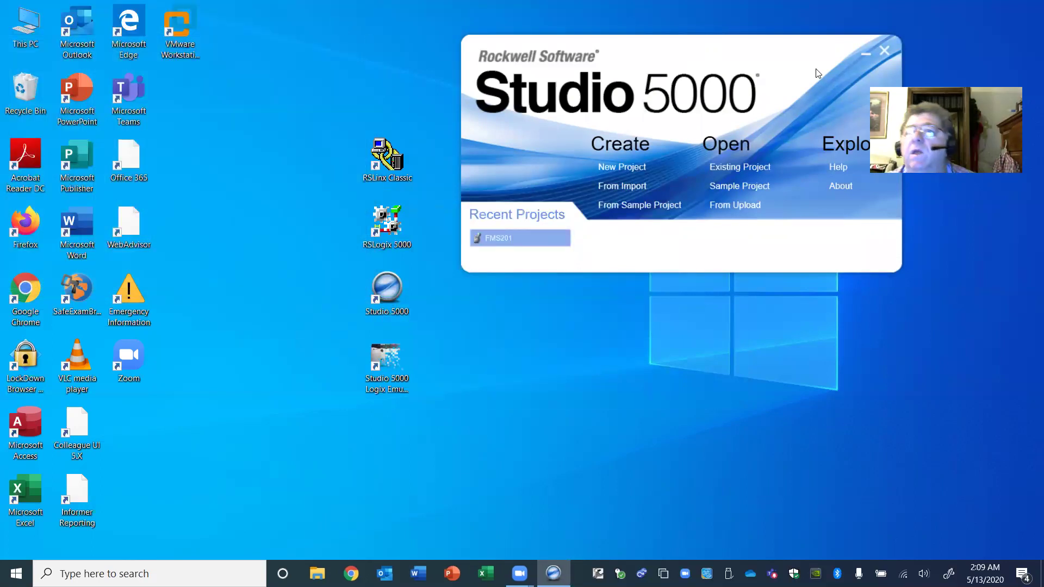
pyautogui.click(885, 50)
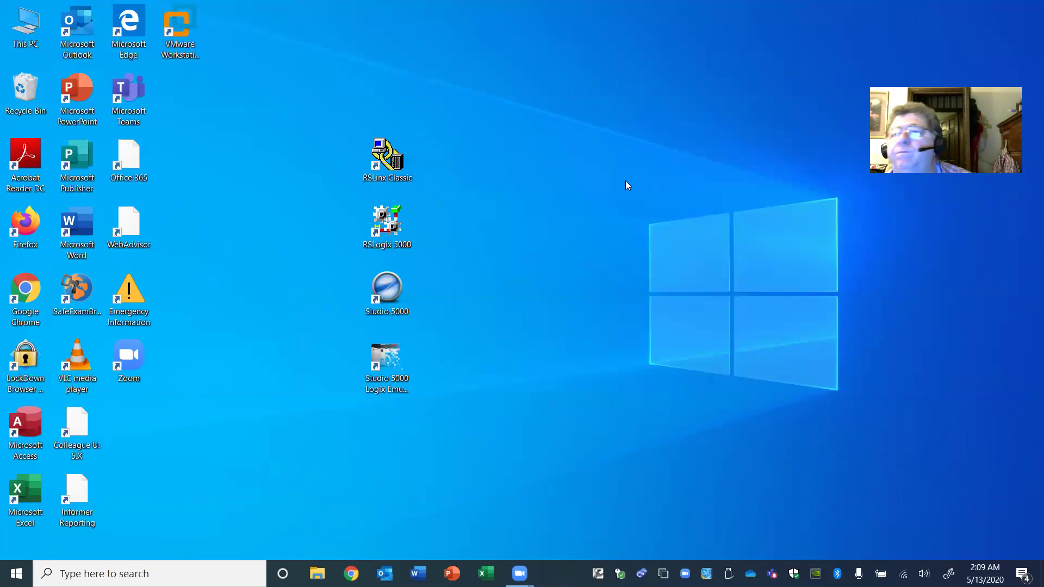